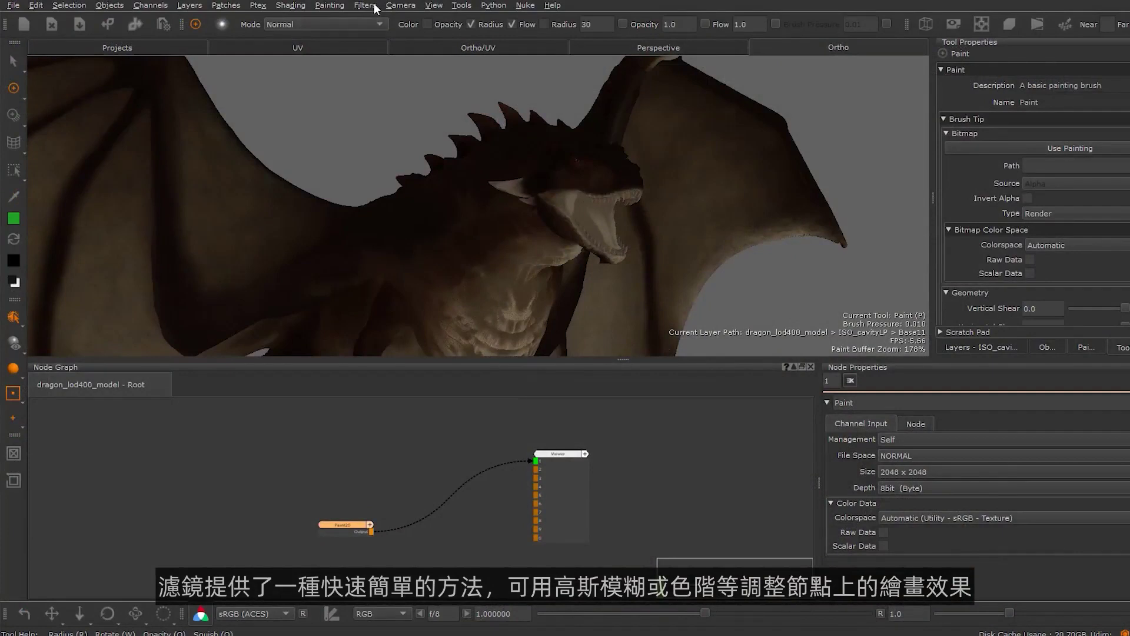
# - Open a Gaussian blur filter for the current paint target and increase its radius
pyautogui.click(369, 6)
pyautogui.moveTo(455, 51)
pyautogui.click(541, 81)
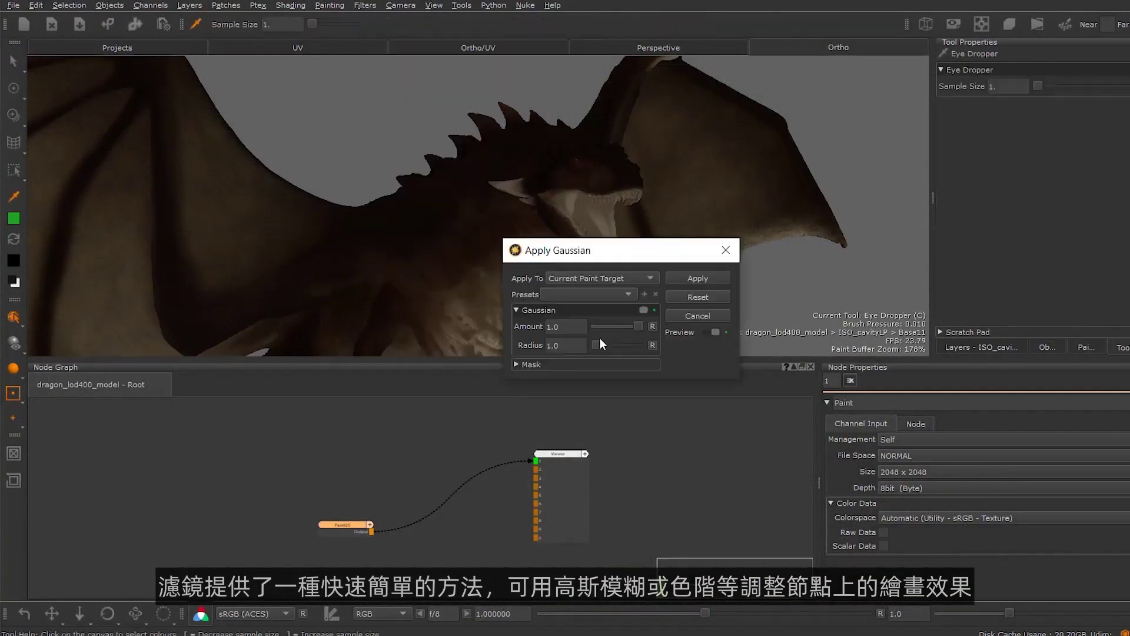
pyautogui.moveTo(605, 346); pyautogui.dragTo(640, 344)
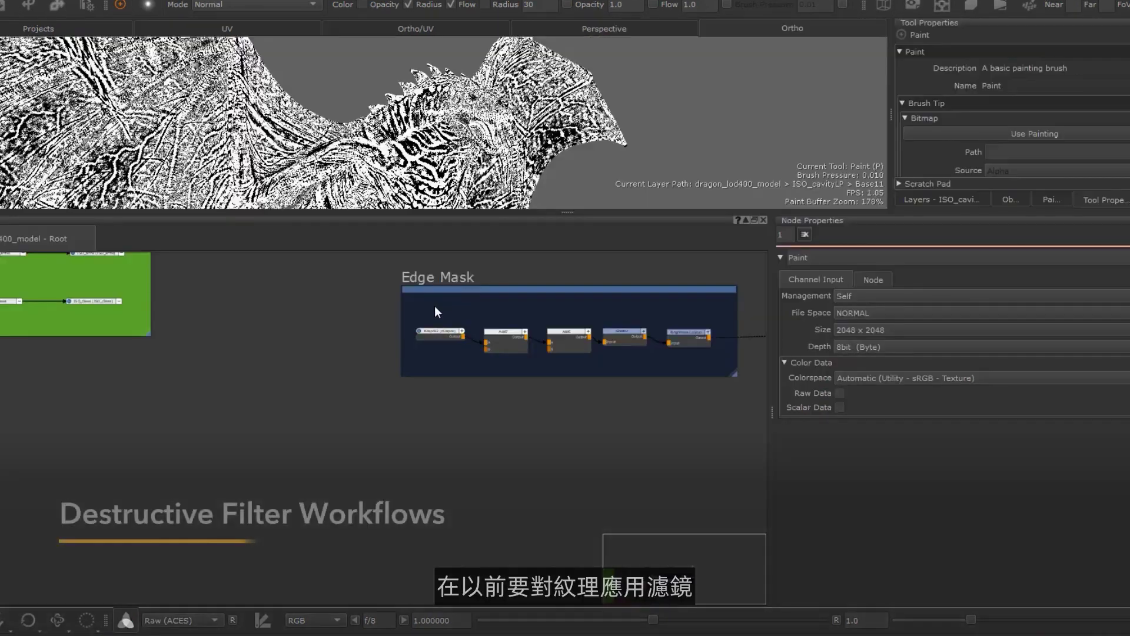
# - Group all the nodes inside the Edge Mask backdrop and bake the group to a Paint node
pyautogui.keyDown('ctrl'); pyautogui.click(672, 332); pyautogui.keyUp('ctrl')
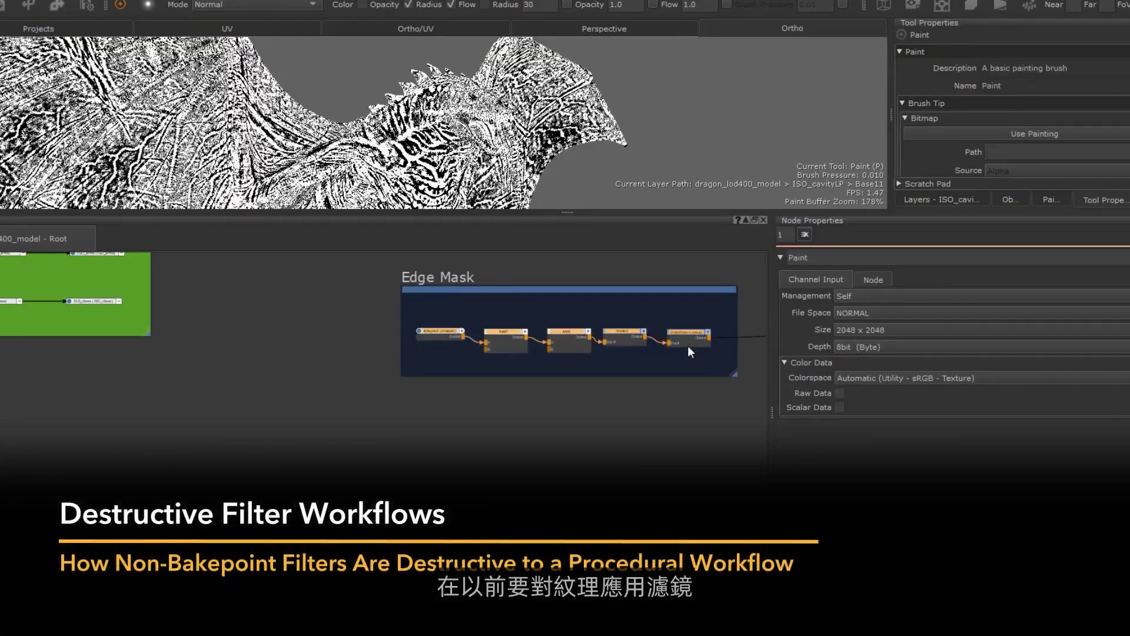
pyautogui.hotkey('ctrl', 'g')
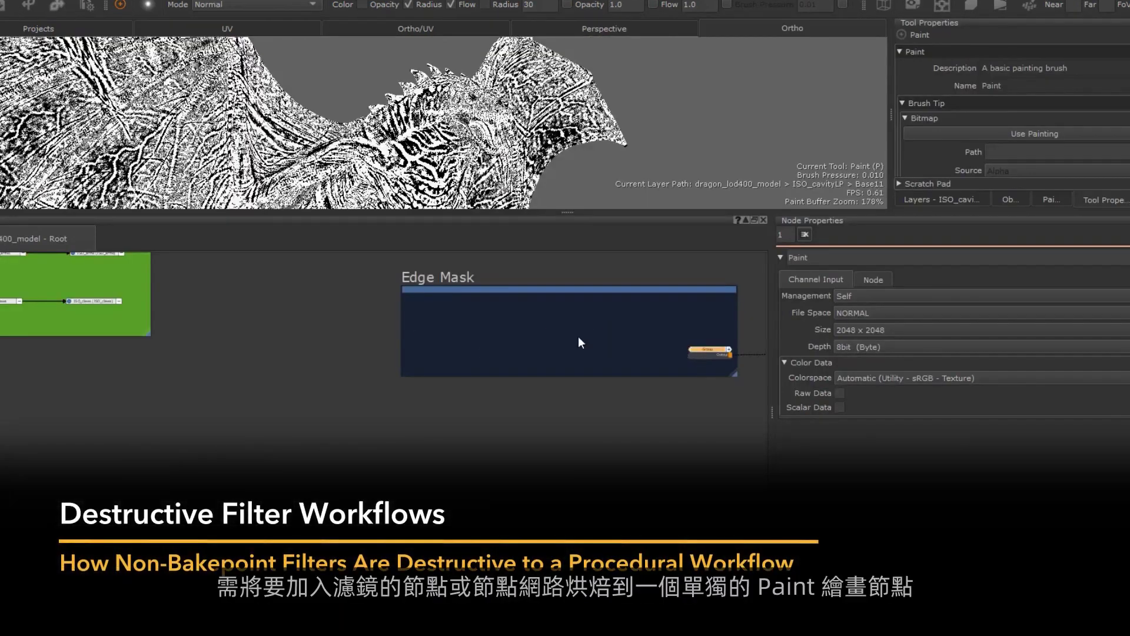
pyautogui.rightClick(566, 336)
pyautogui.moveTo(724, 386)
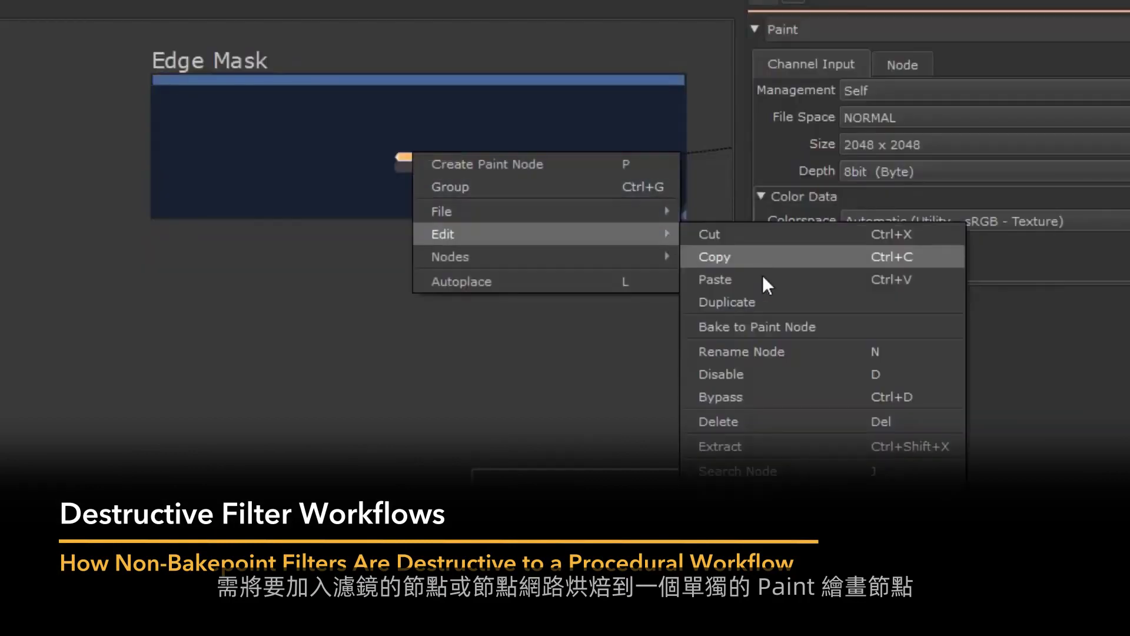
pyautogui.click(757, 326)
pyautogui.click(276, 251)
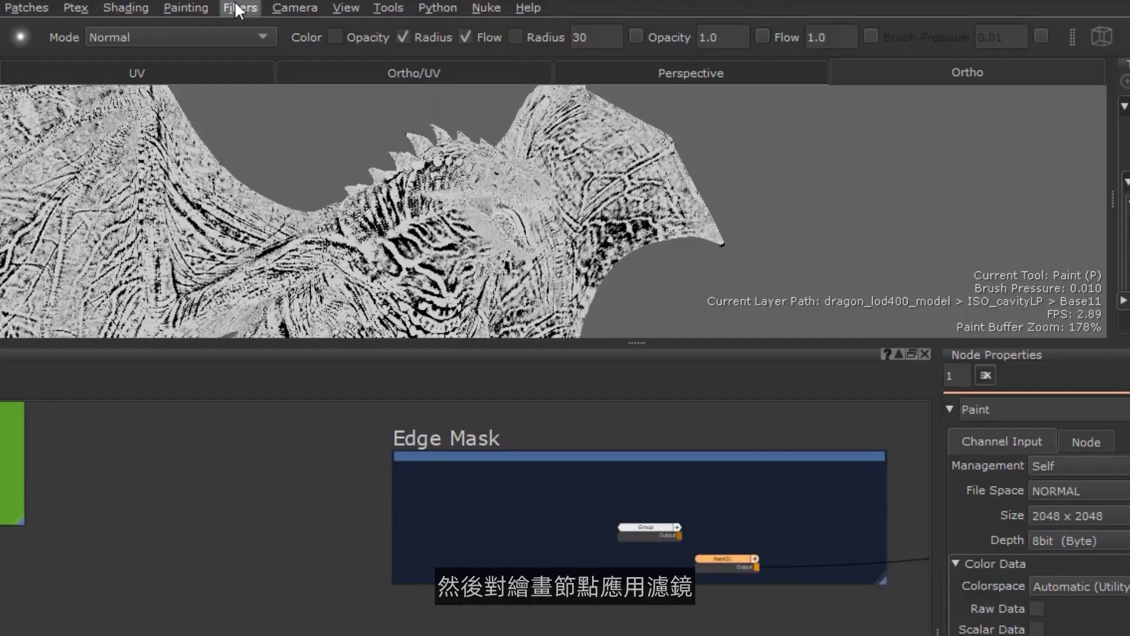
# - Open the Gaussian blur filter on the baked Paint node and raise its radius
pyautogui.click(307, 5)
pyautogui.moveTo(320, 51)
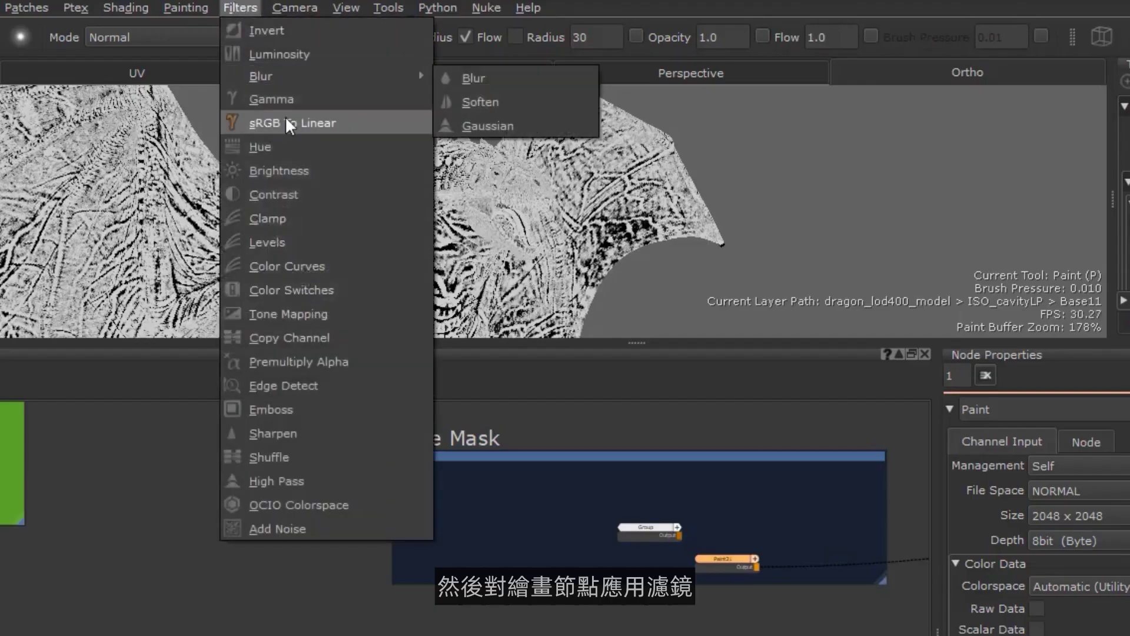
pyautogui.click(507, 125)
pyautogui.moveTo(534, 463)
pyautogui.mouseDown()
pyautogui.moveTo(592, 464)
pyautogui.moveTo(558, 464)
pyautogui.mouseUp()
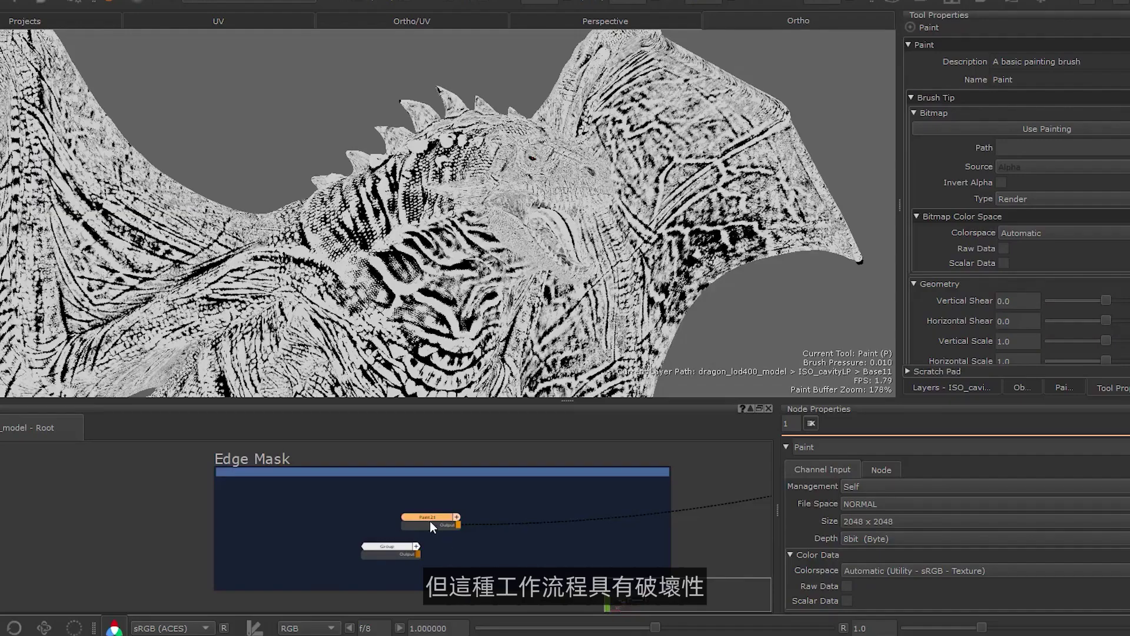
# - Delete the baked Paint node from the Edge Mask backdrop
pyautogui.scroll(3, 430, 521)
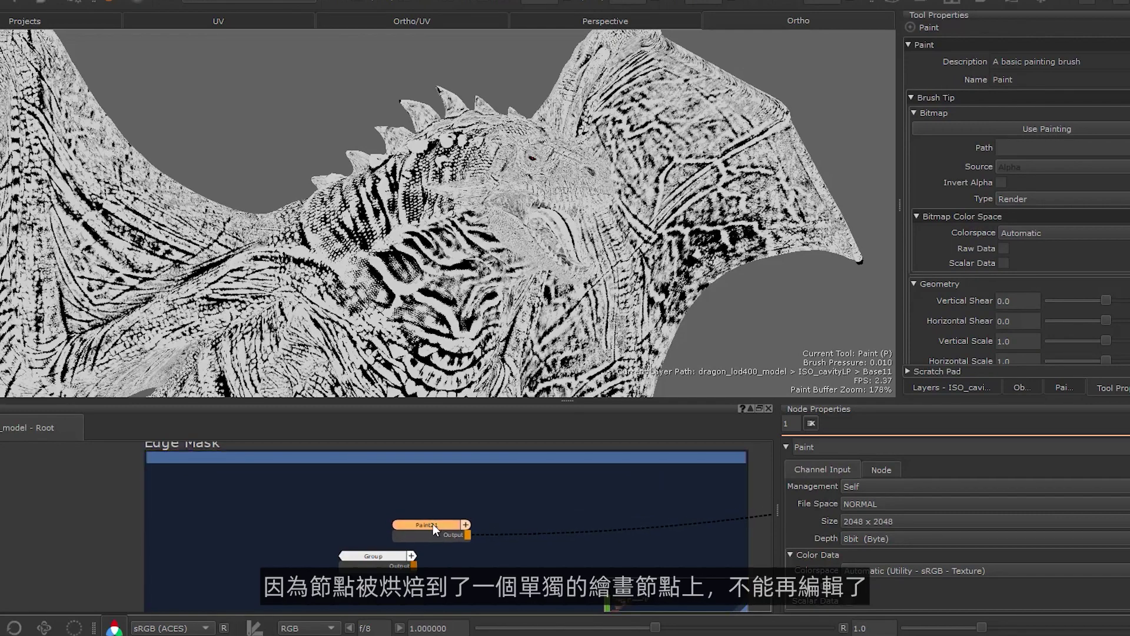
pyautogui.moveTo(424, 534); pyautogui.dragTo(427, 527)
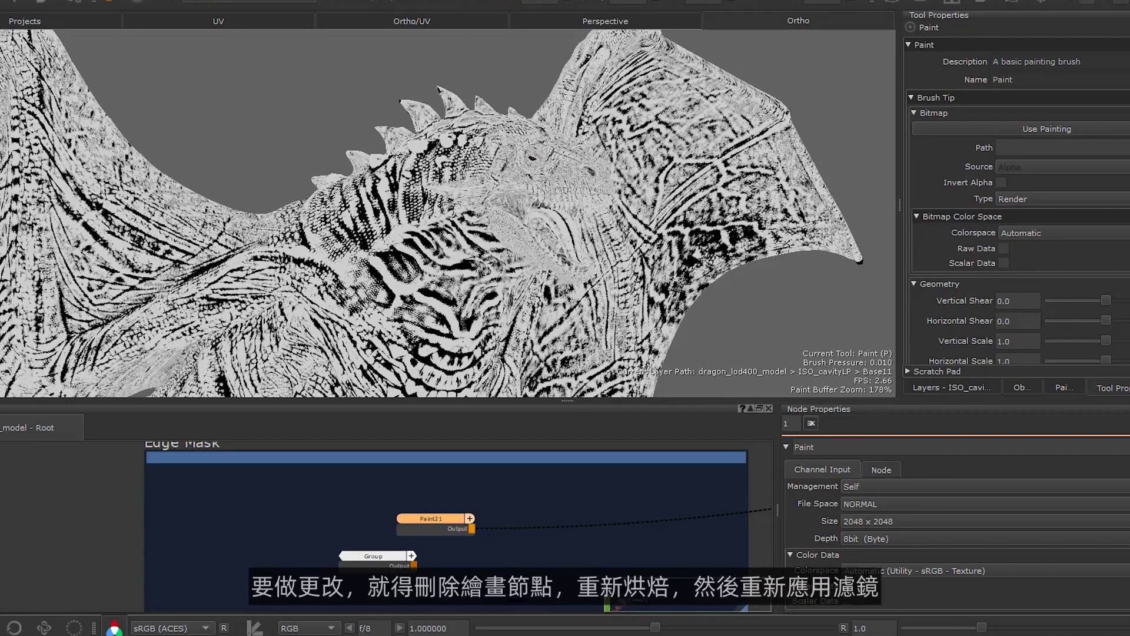
pyautogui.scroll(-1, 471, 522)
pyautogui.press('Delete')
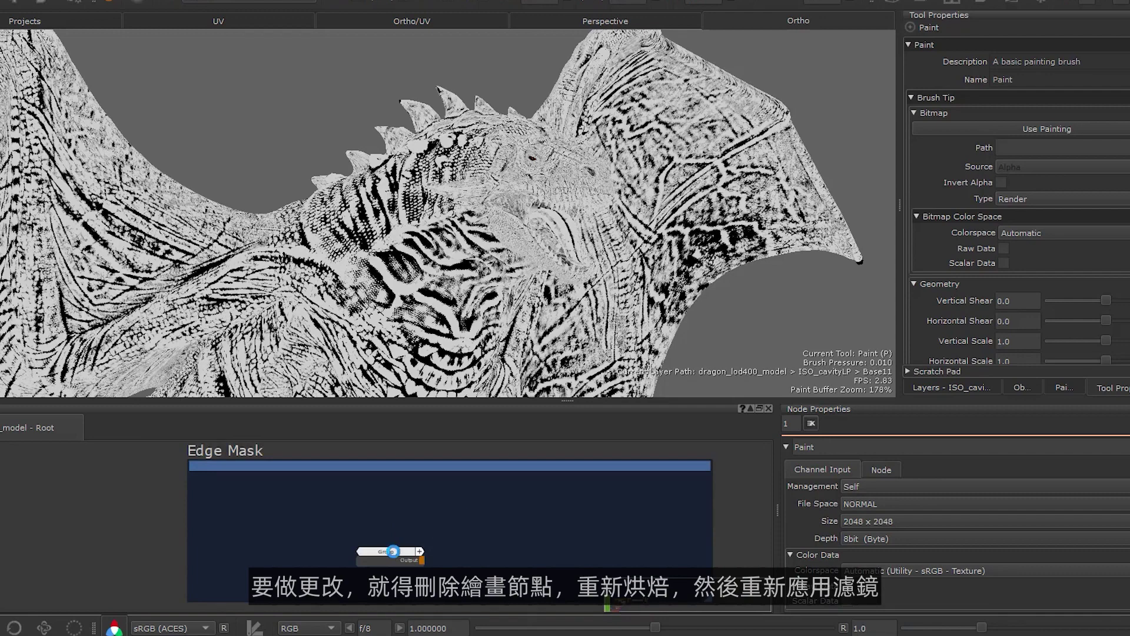
# - Bake the Edge Mask group to a new Paint node again
pyautogui.rightClick(433, 552)
pyautogui.moveTo(572, 594)
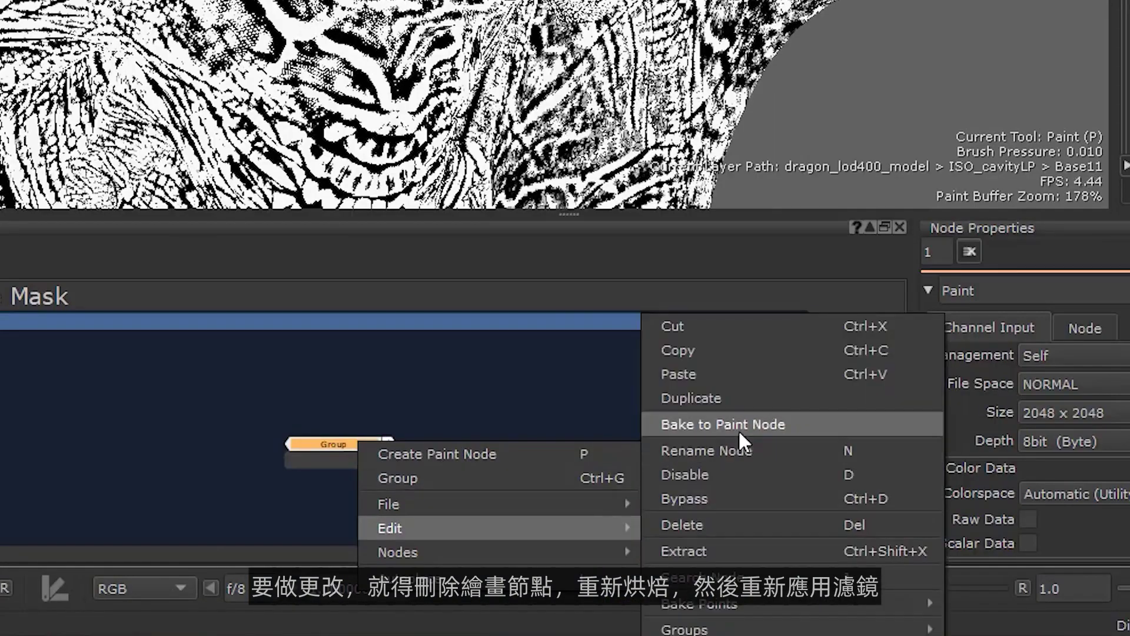
pyautogui.click(646, 542)
pyautogui.click(531, 428)
# - Apply a Gaussian blur with amount 1.0 and a radius of about 37 to the current paint target
pyautogui.click(144, 7)
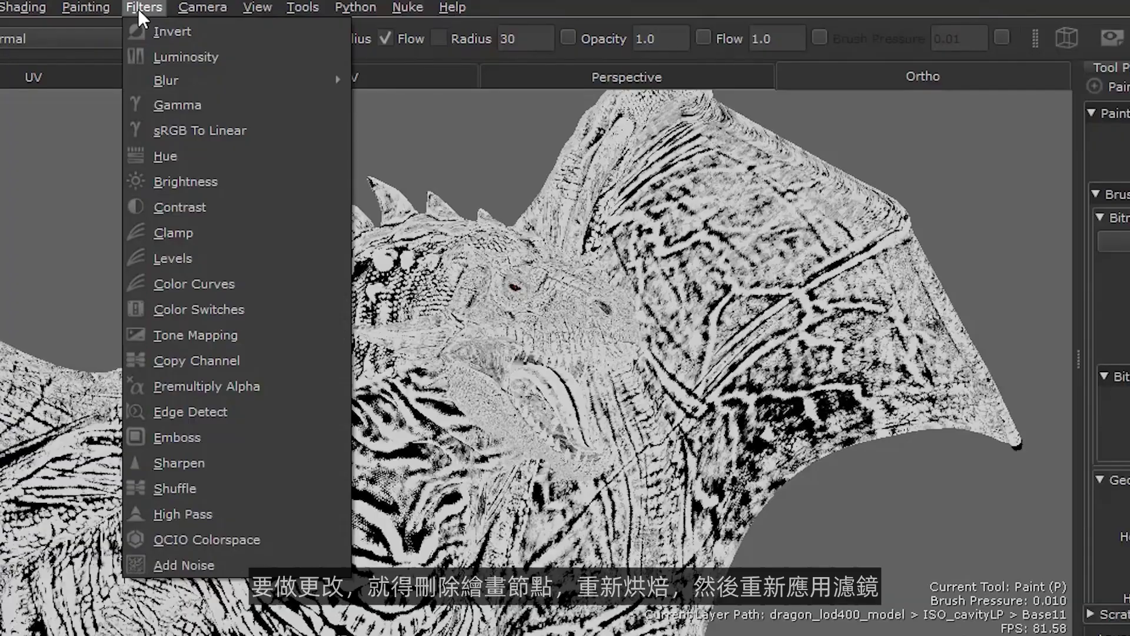
pyautogui.moveTo(224, 73)
pyautogui.click(412, 131)
pyautogui.moveTo(555, 355); pyautogui.dragTo(577, 362)
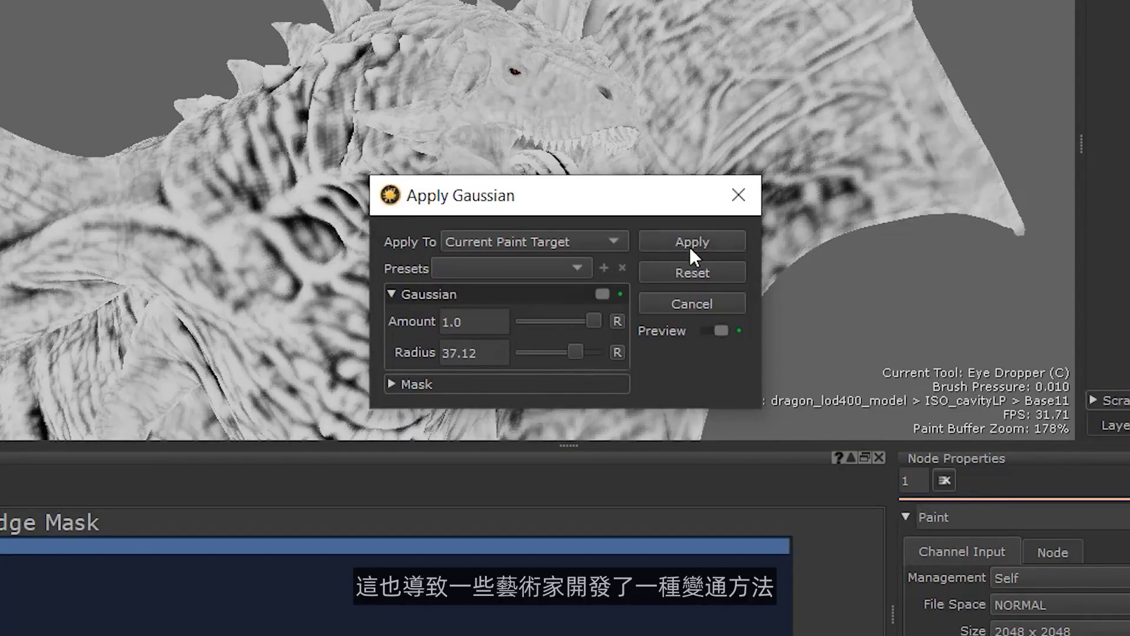
pyautogui.click(690, 246)
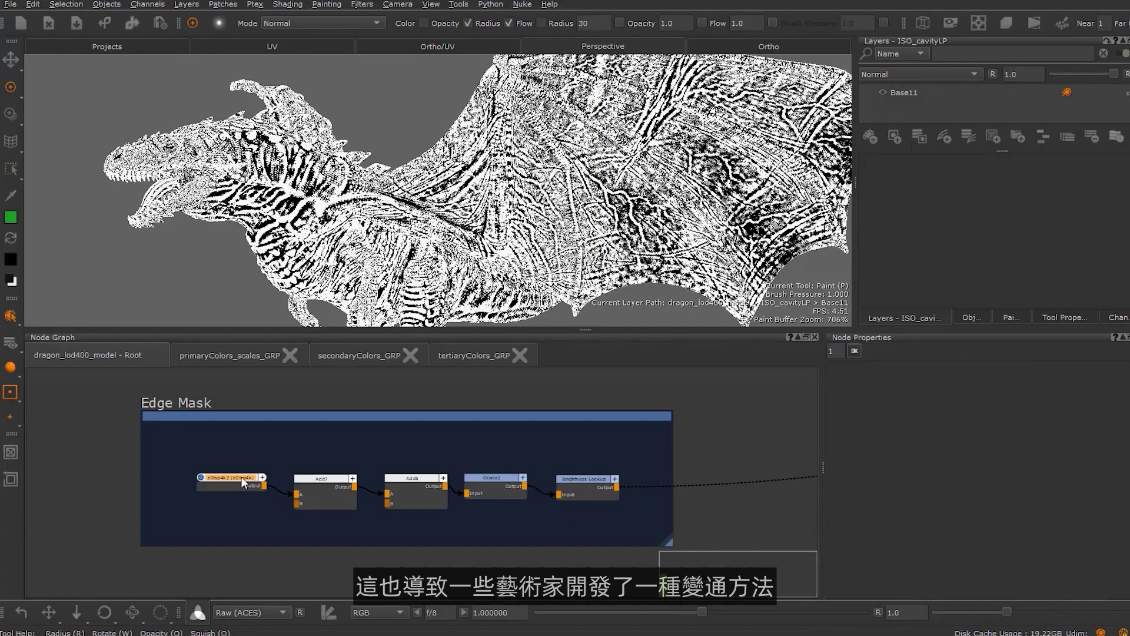
# - Export all patches of the zDisp4k2 node in the Edge Mask network to the desktop as a TIFF sequence
pyautogui.rightClick(241, 476)
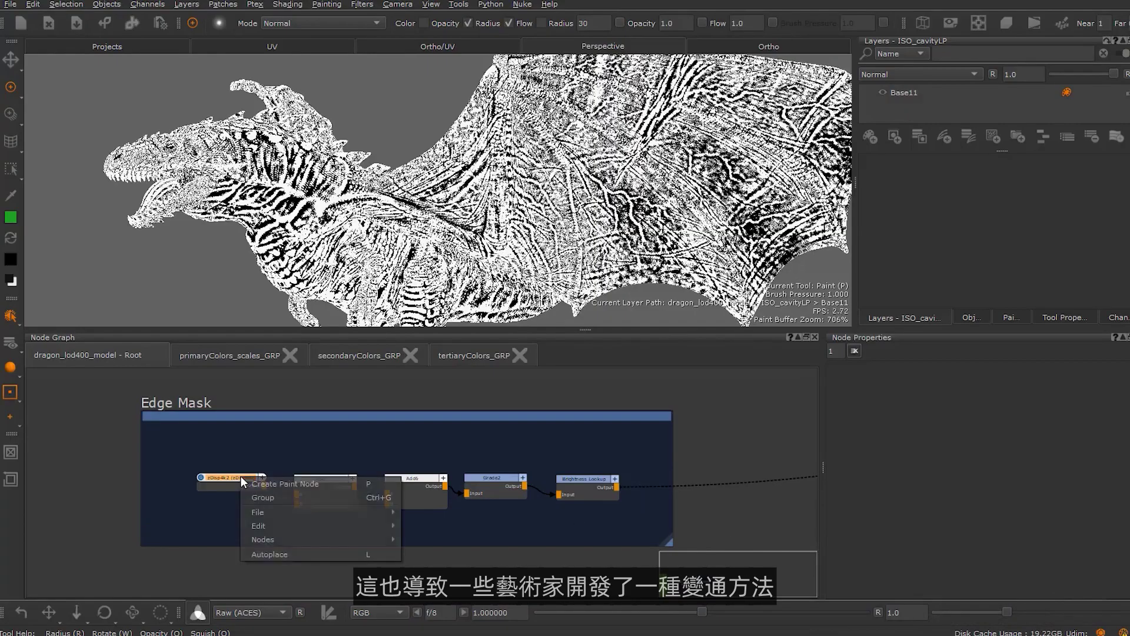
pyautogui.moveTo(283, 510)
pyautogui.click(436, 526)
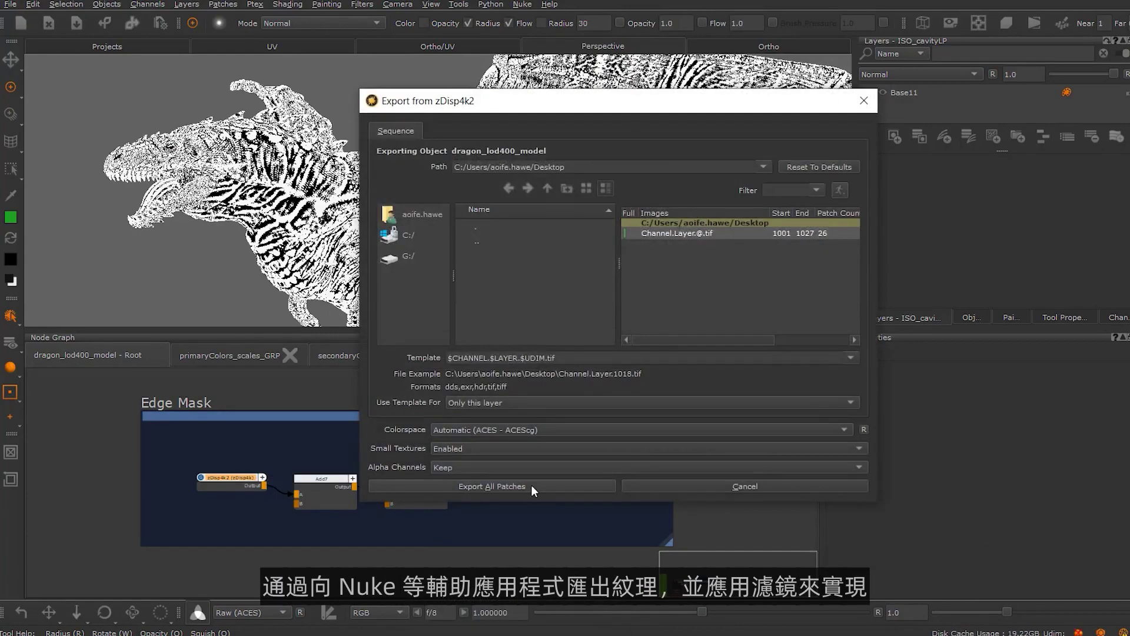
pyautogui.click(531, 485)
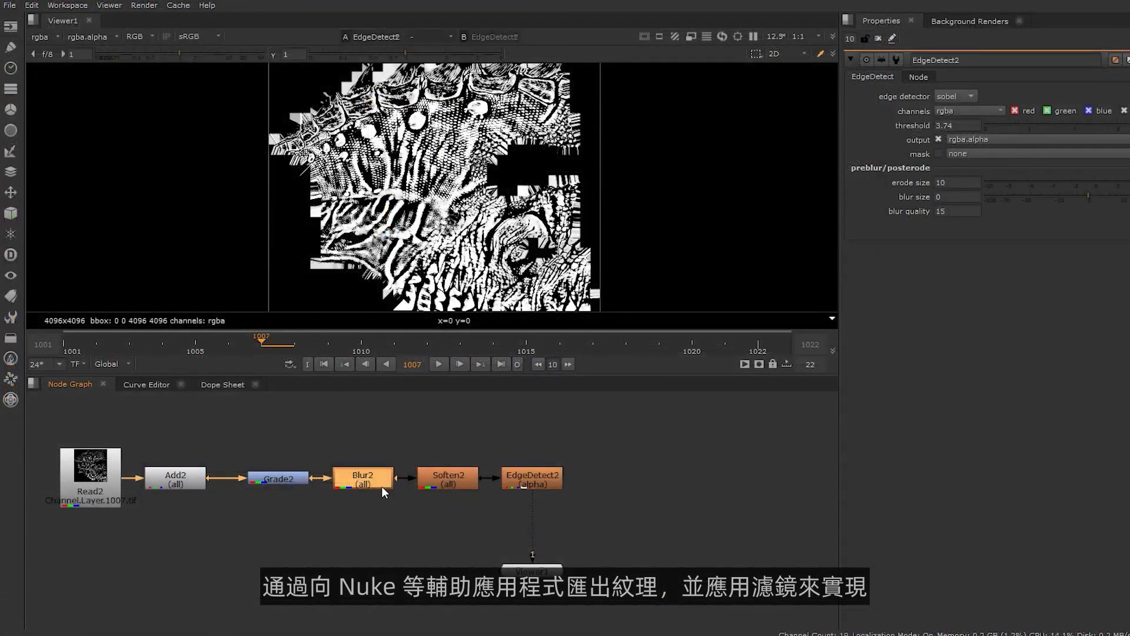
# - In Nuke, open the Blur2 node's properties and adjust its gaussian blur size
pyautogui.doubleClick(381, 485)
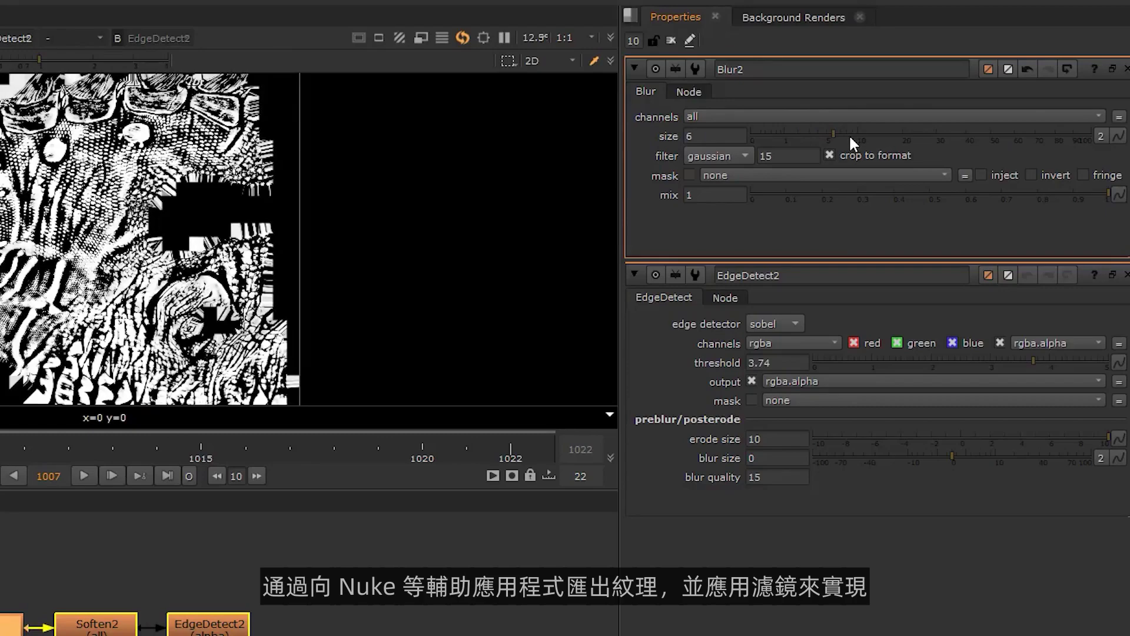
pyautogui.moveTo(1009, 108); pyautogui.dragTo(1018, 108)
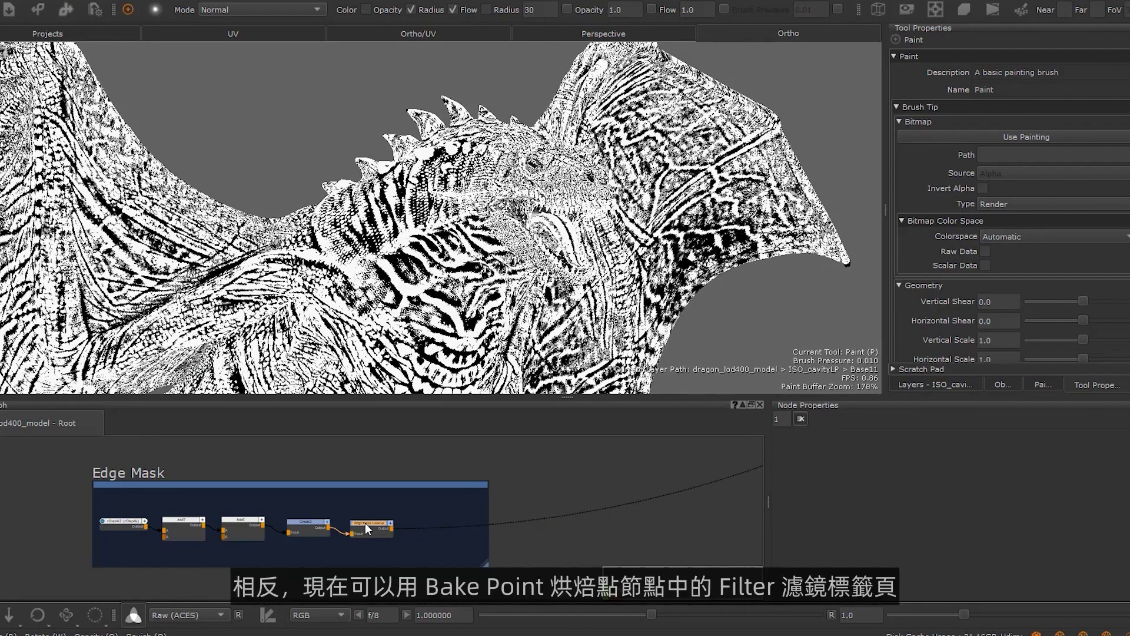
# - Insert a Bake Point node after the last node of the Edge Mask network
pyautogui.press('Tab')
pyautogui.write('bak')
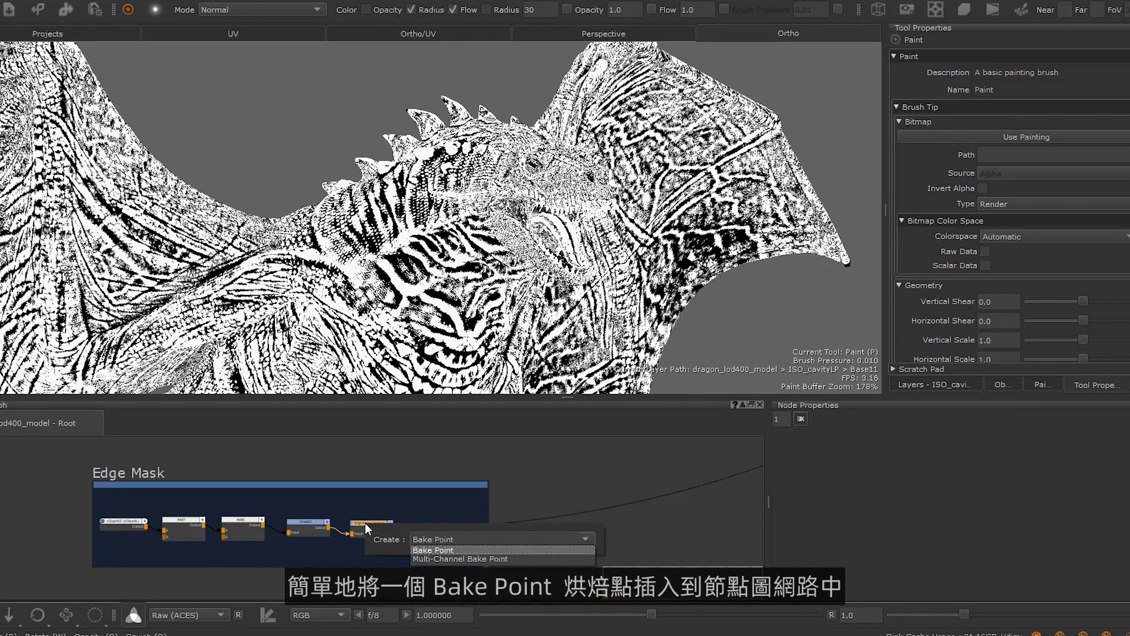
pyautogui.press('Return')
pyautogui.click(524, 386)
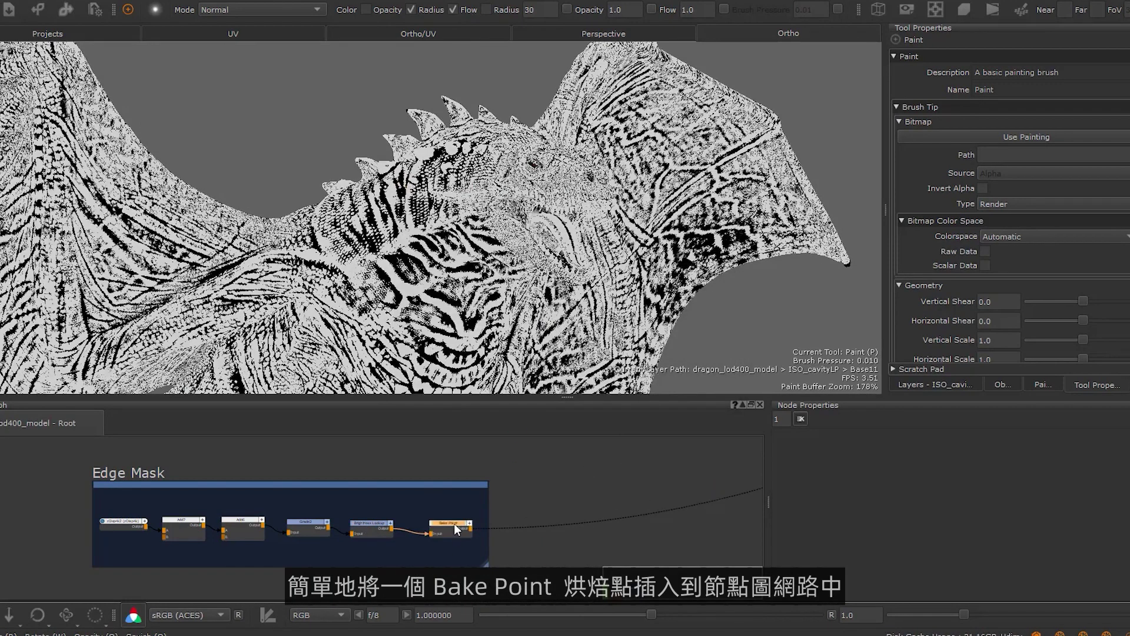
# - Add a Gaussian filter to the Bake Point with amount 1.0 and a radius of about 40
pyautogui.click(453, 524)
pyautogui.click(903, 464)
pyautogui.click(919, 490)
pyautogui.click(545, 283)
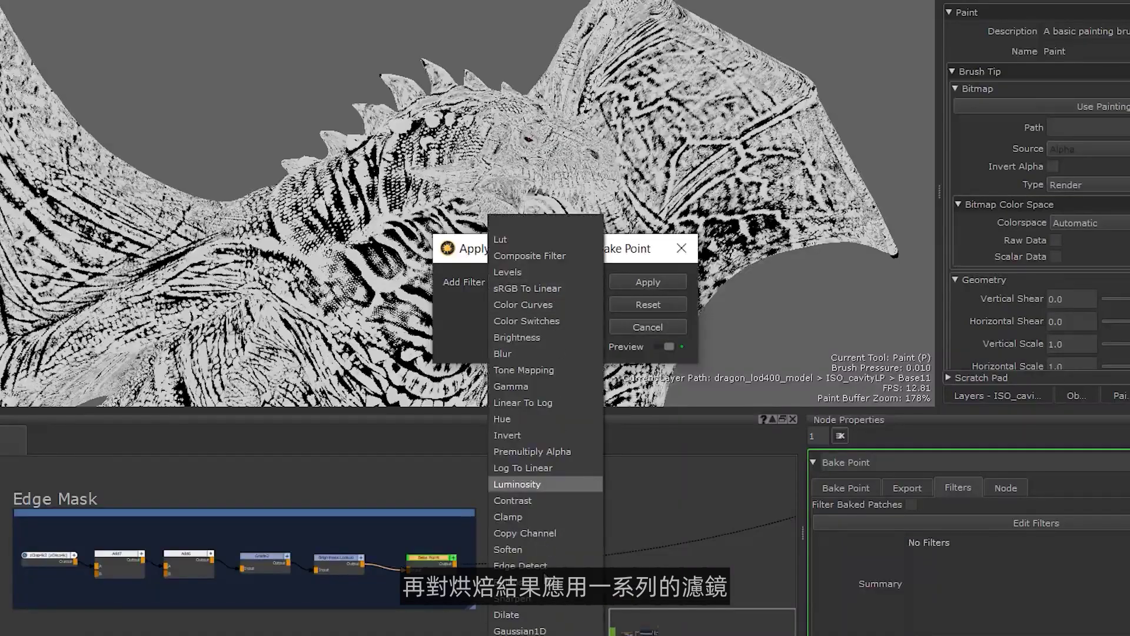
pyautogui.click(545, 632)
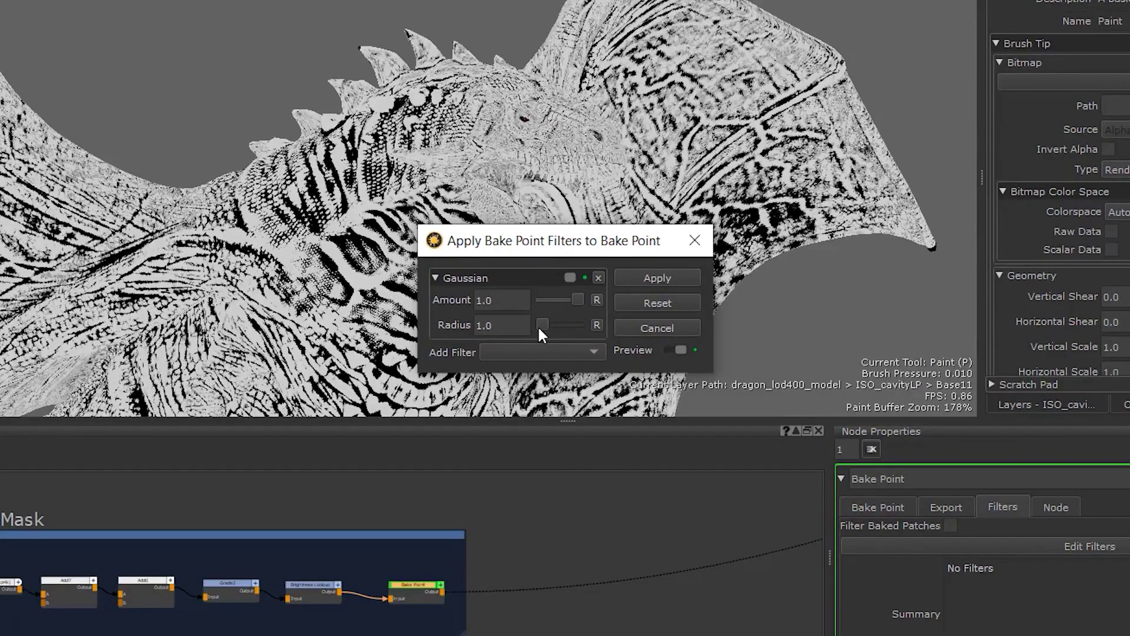
pyautogui.moveTo(538, 327); pyautogui.dragTo(563, 332)
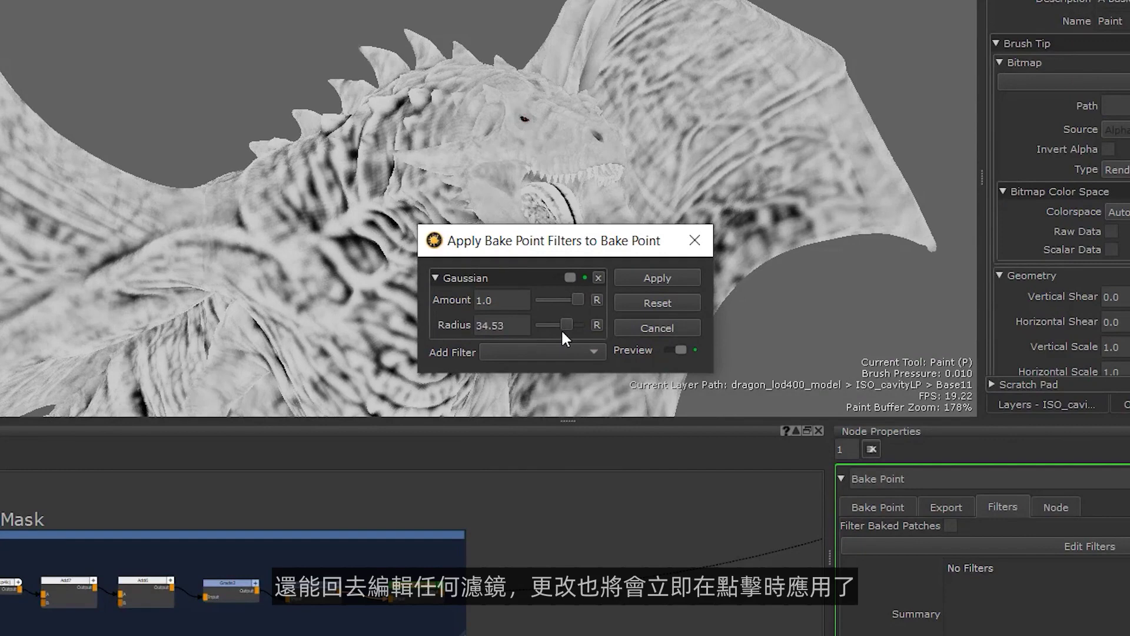
# - Add a Levels filter to the Bake Point with white point 0.583 and midtone 0.326
pyautogui.click(522, 352)
pyautogui.click(511, 268)
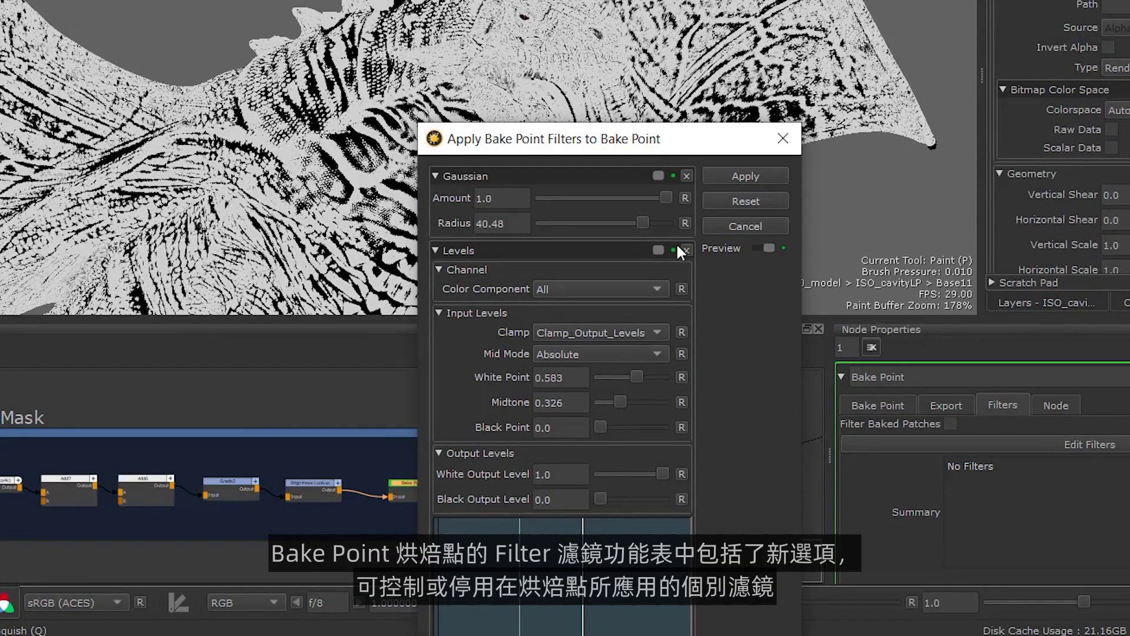
# - Toggle the Levels and Gaussian filters individually, and switch the preview off and on to compare the filtered result
pyautogui.click(658, 250)
pyautogui.click(655, 251)
pyautogui.click(655, 176)
pyautogui.click(766, 250)
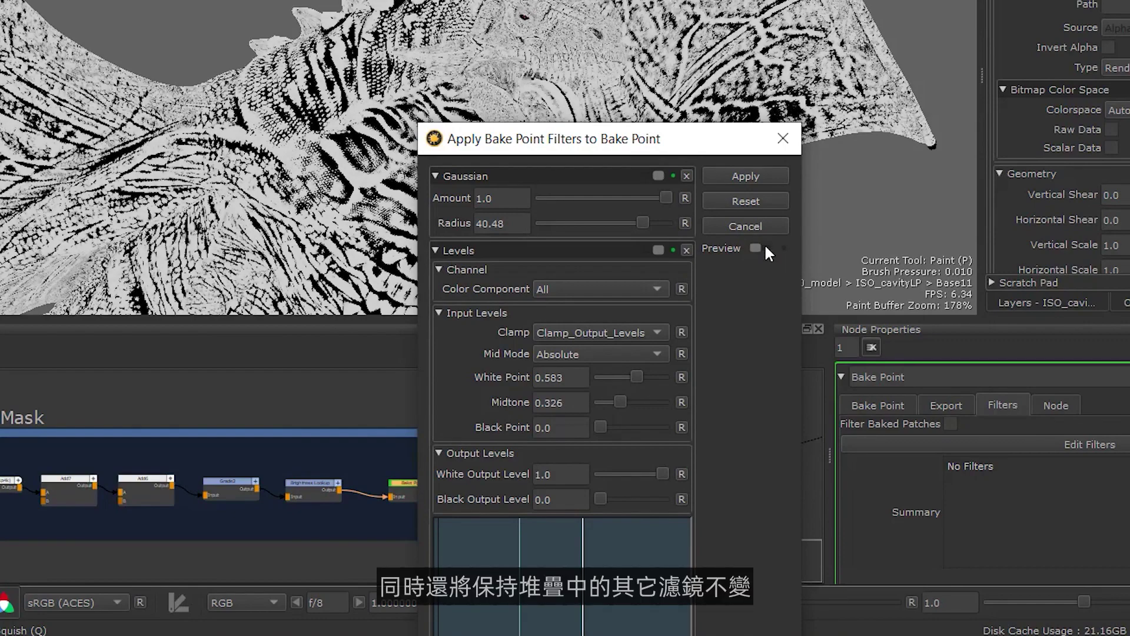
pyautogui.click(766, 248)
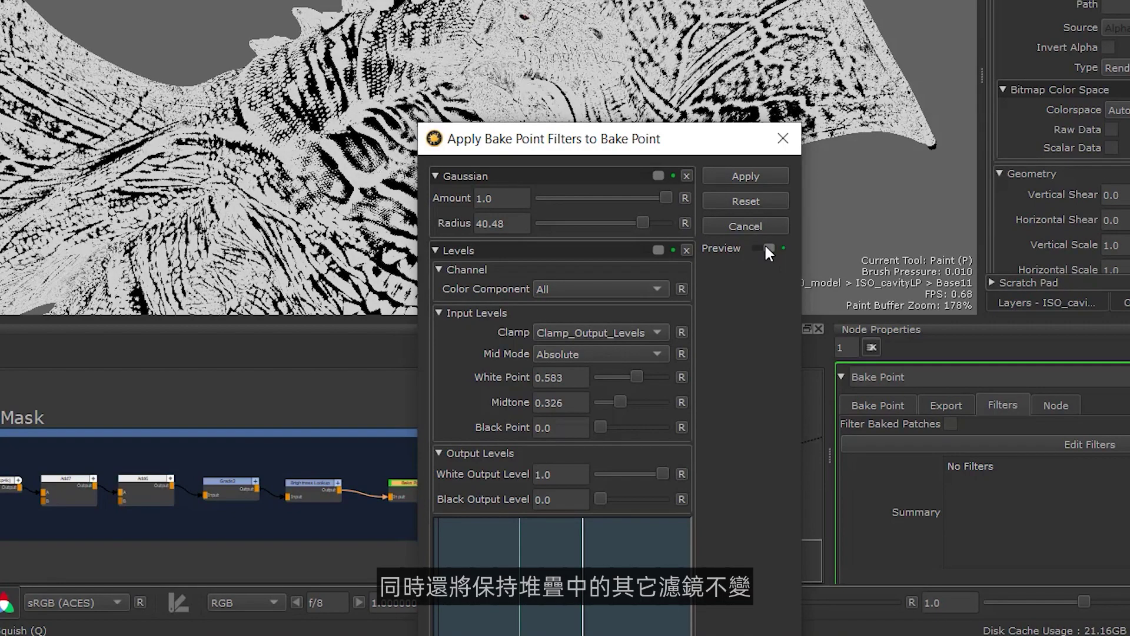
pyautogui.click(766, 246)
pyautogui.click(766, 247)
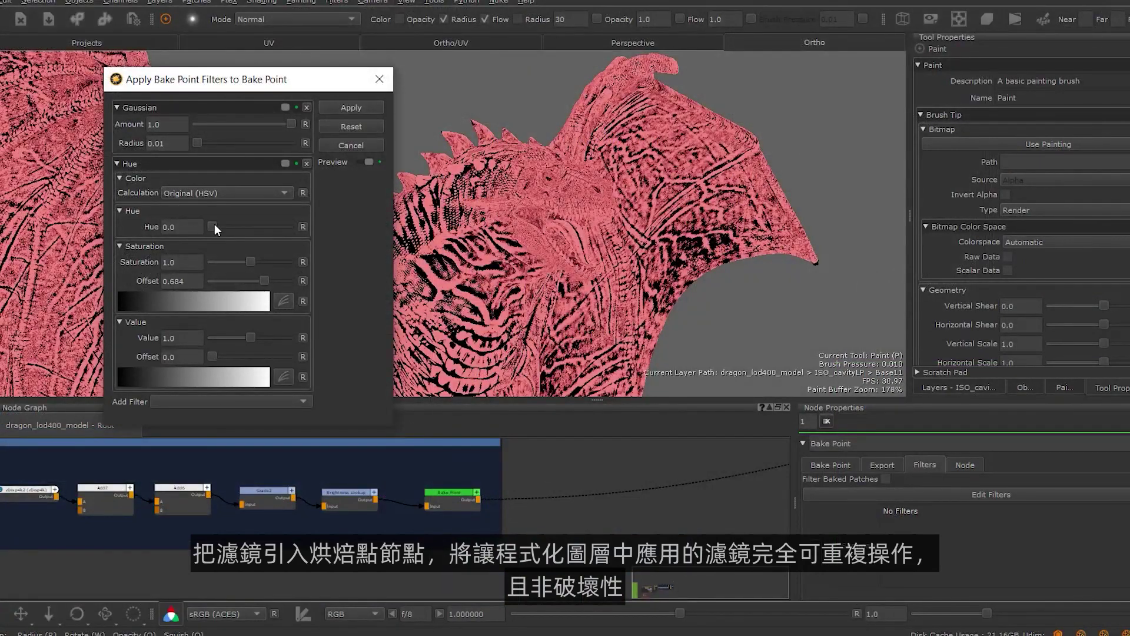
# - Try a hue of about 104.6 with a slightly larger Gaussian radius, and remove the Hue filter from the Bake Point
pyautogui.moveTo(215, 225); pyautogui.dragTo(240, 239)
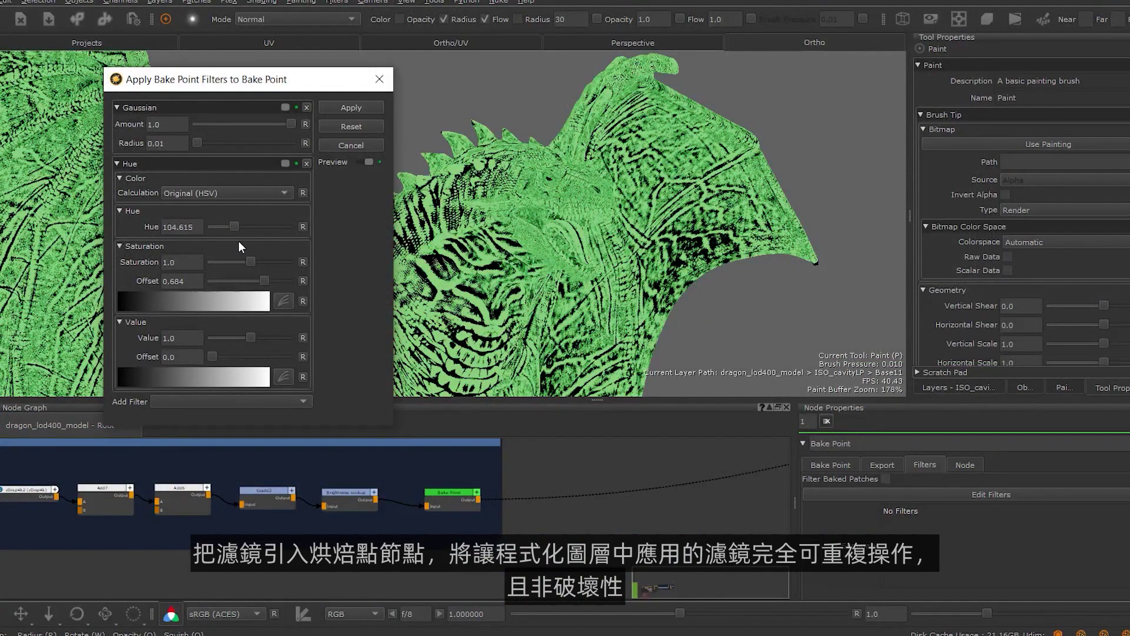
pyautogui.moveTo(198, 143)
pyautogui.mouseDown()
pyautogui.moveTo(252, 144)
pyautogui.moveTo(208, 143)
pyautogui.moveTo(232, 154)
pyautogui.moveTo(222, 155)
pyautogui.moveTo(201, 147)
pyautogui.mouseUp()
pyautogui.click(306, 164)
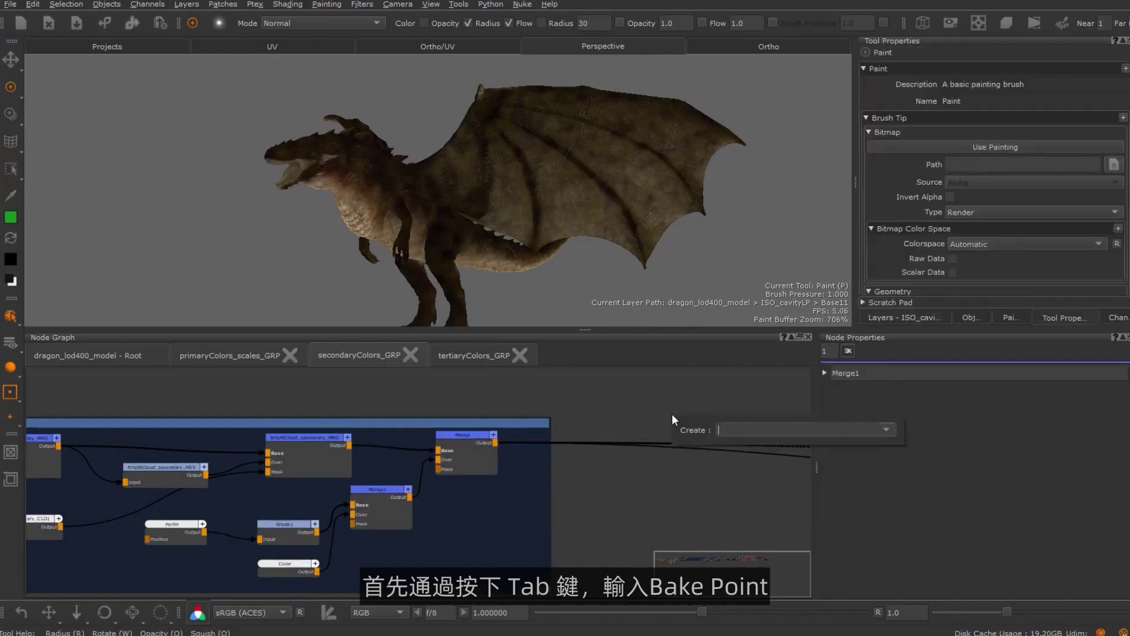
# - Create a 2048 x 2048, 16bit (Half) Bake Point in secondaryColors_GRP and connect the final Merge node's output to its input
pyautogui.press('Tab')
pyautogui.write('Bake Point')
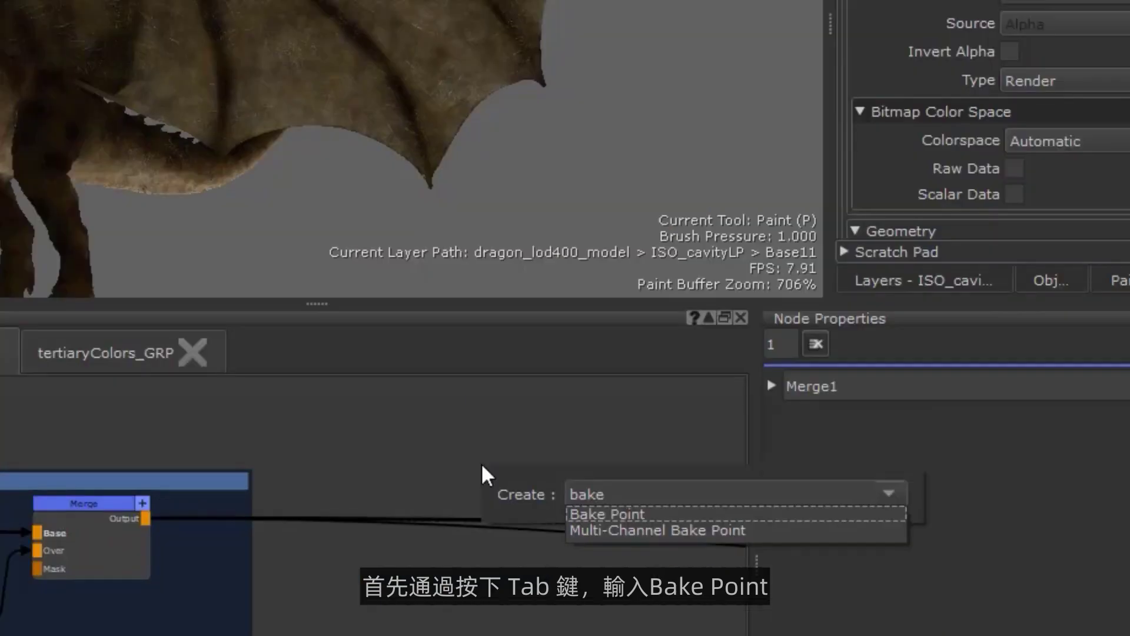
pyautogui.press('Return')
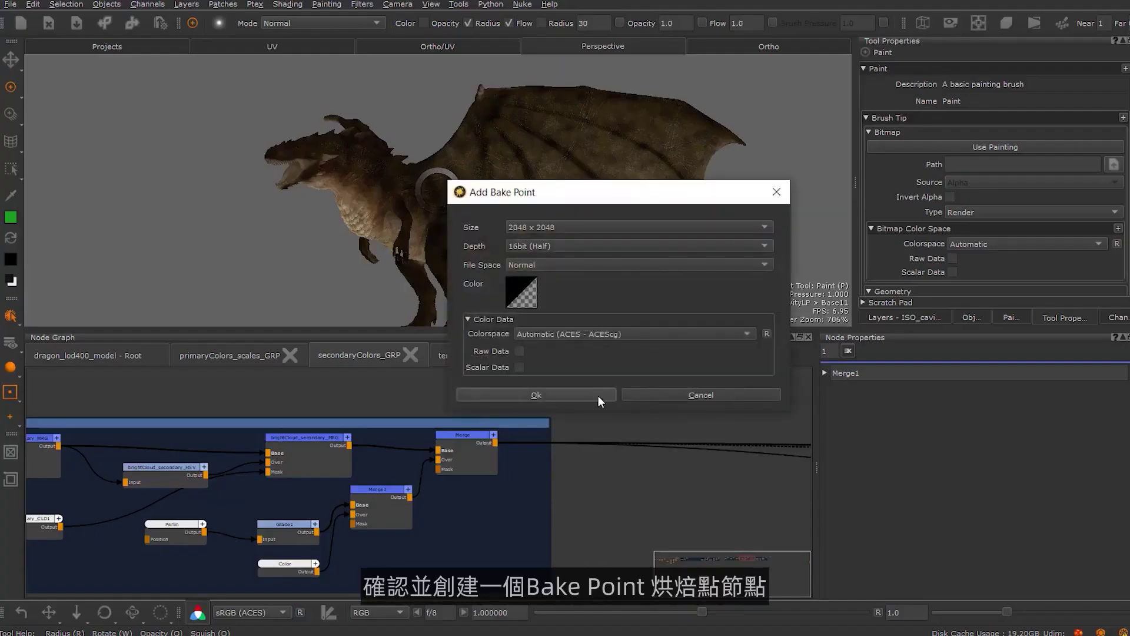
pyautogui.click(341, 430)
pyautogui.moveTo(696, 422); pyautogui.dragTo(607, 428)
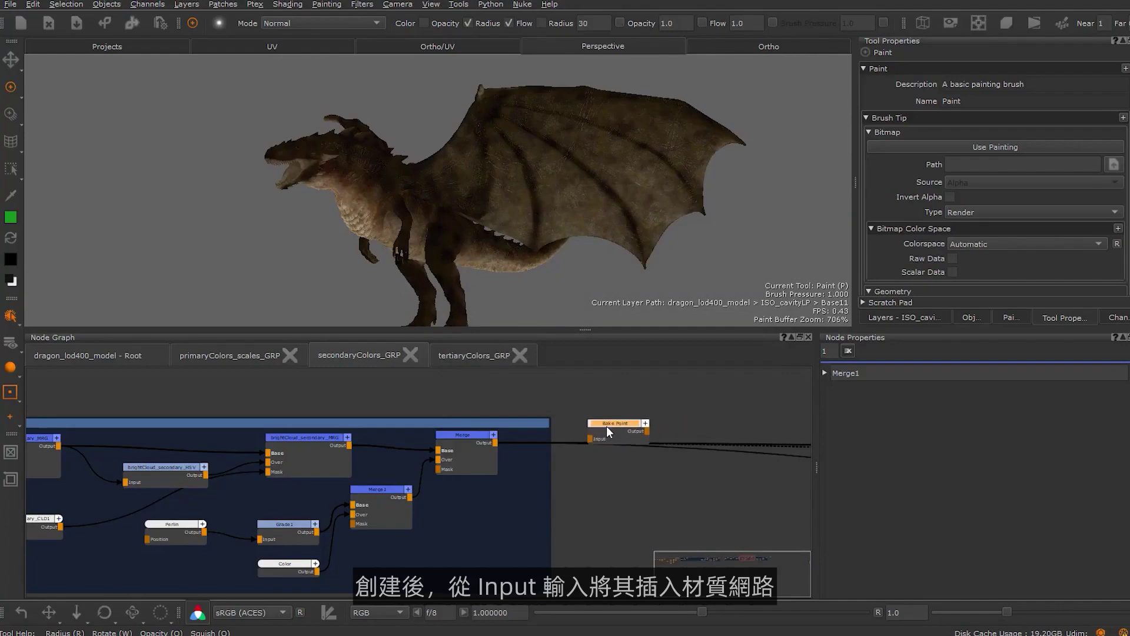
pyautogui.moveTo(494, 445); pyautogui.dragTo(590, 439)
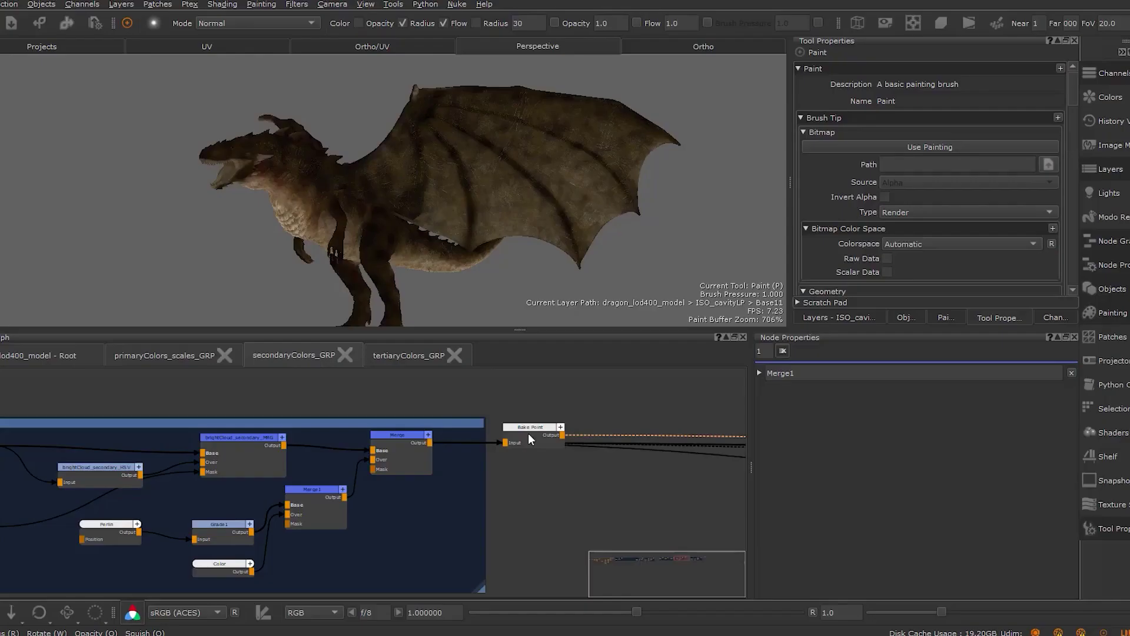
# - Review the Limit Patch Baking options of the Bake Point fed by the final Merge node, and bake that node
pyautogui.doubleClick(527, 427)
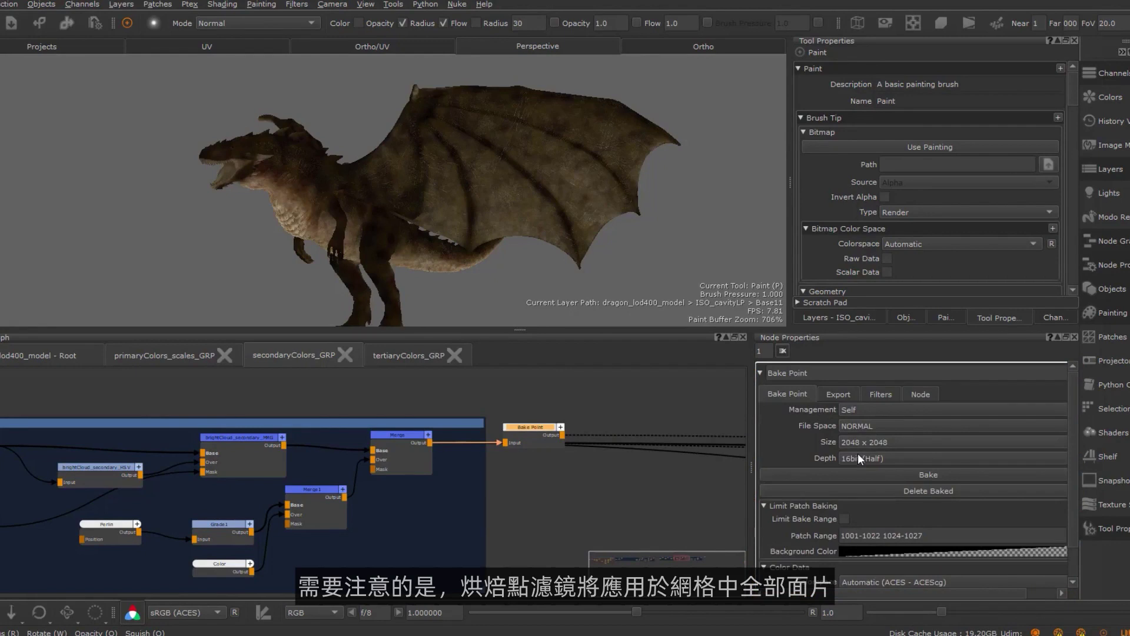
pyautogui.scroll(-2, 858, 518)
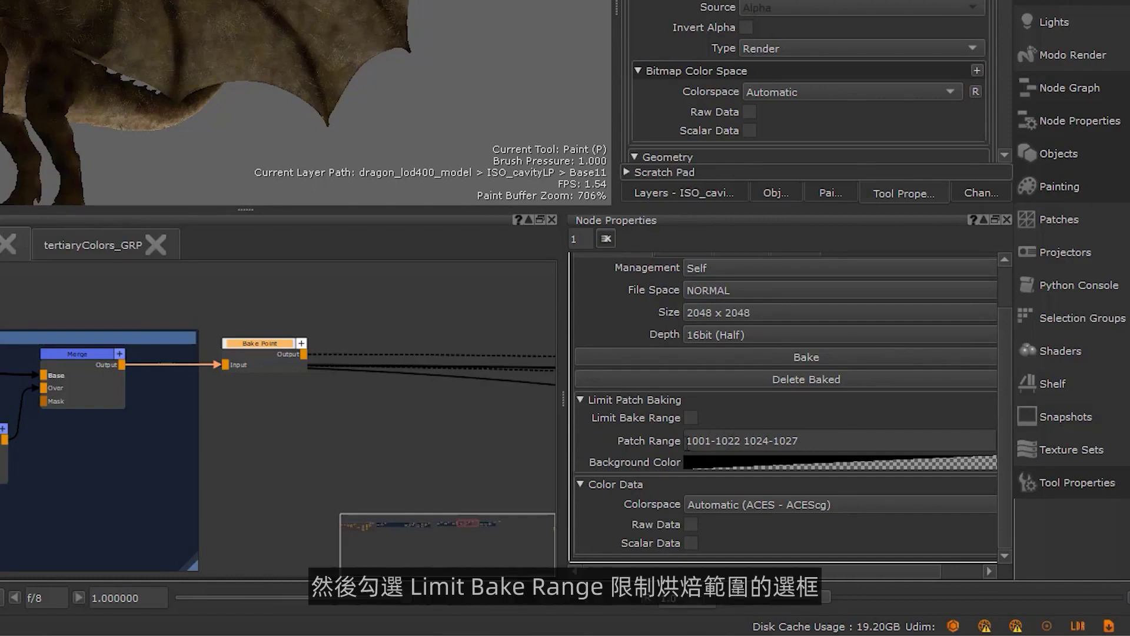
pyautogui.click(690, 419)
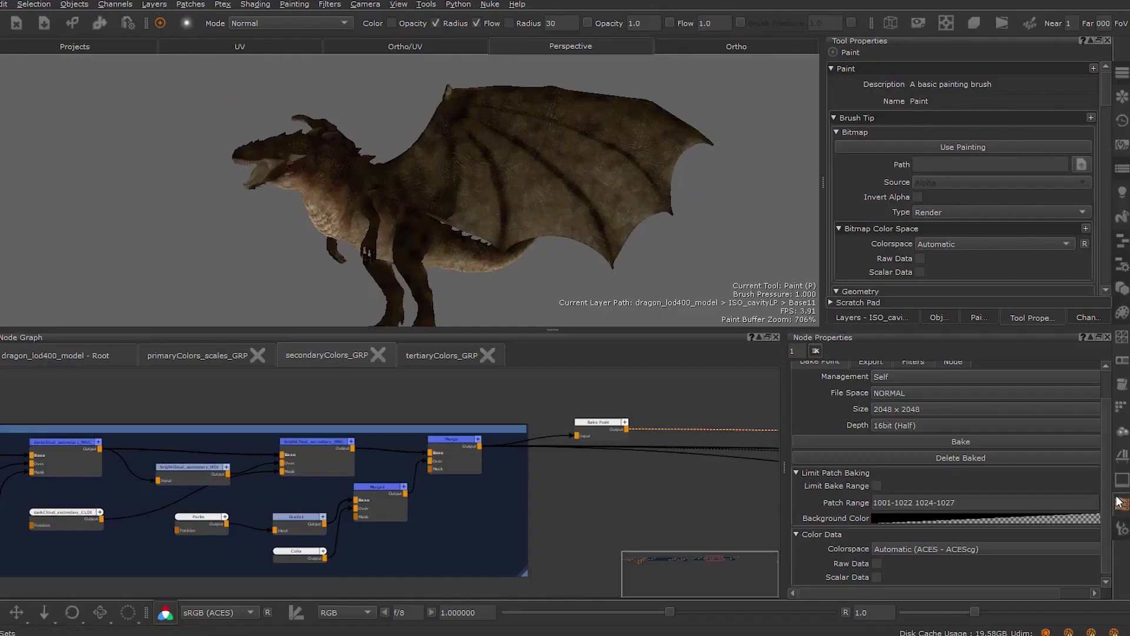
pyautogui.scroll(2, 937, 475)
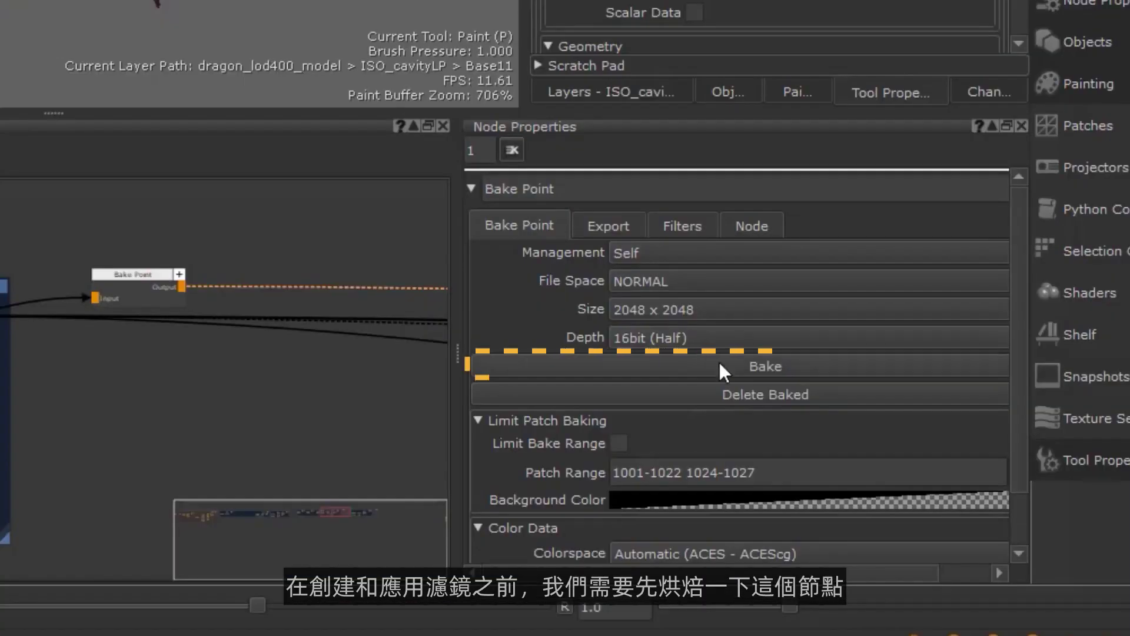
pyautogui.click(934, 473)
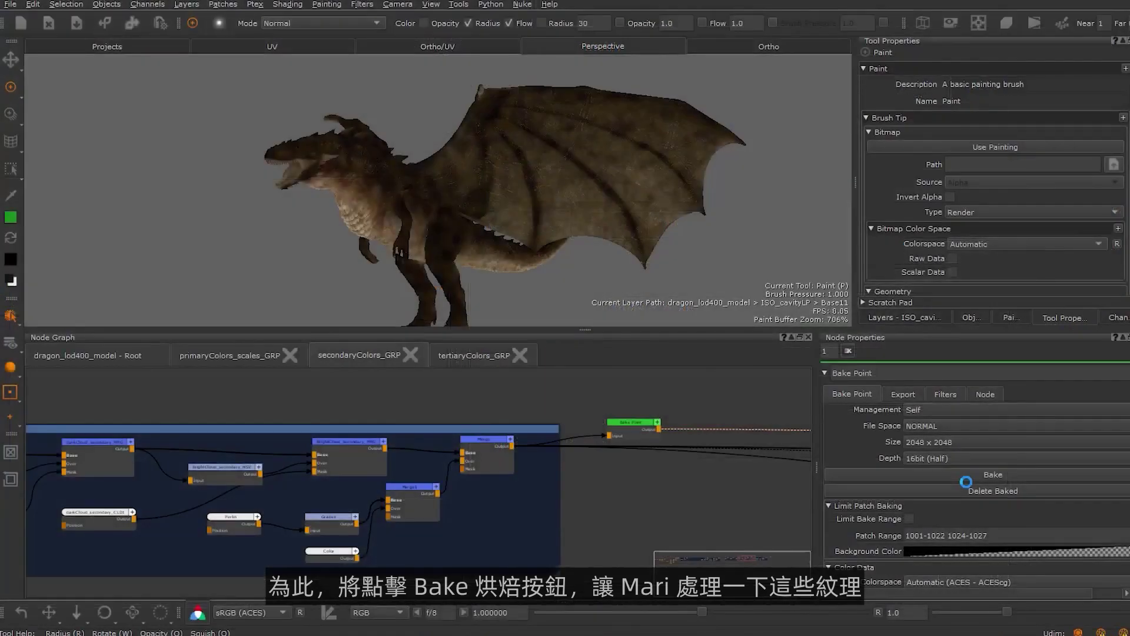
pyautogui.scroll(5, 613, 446)
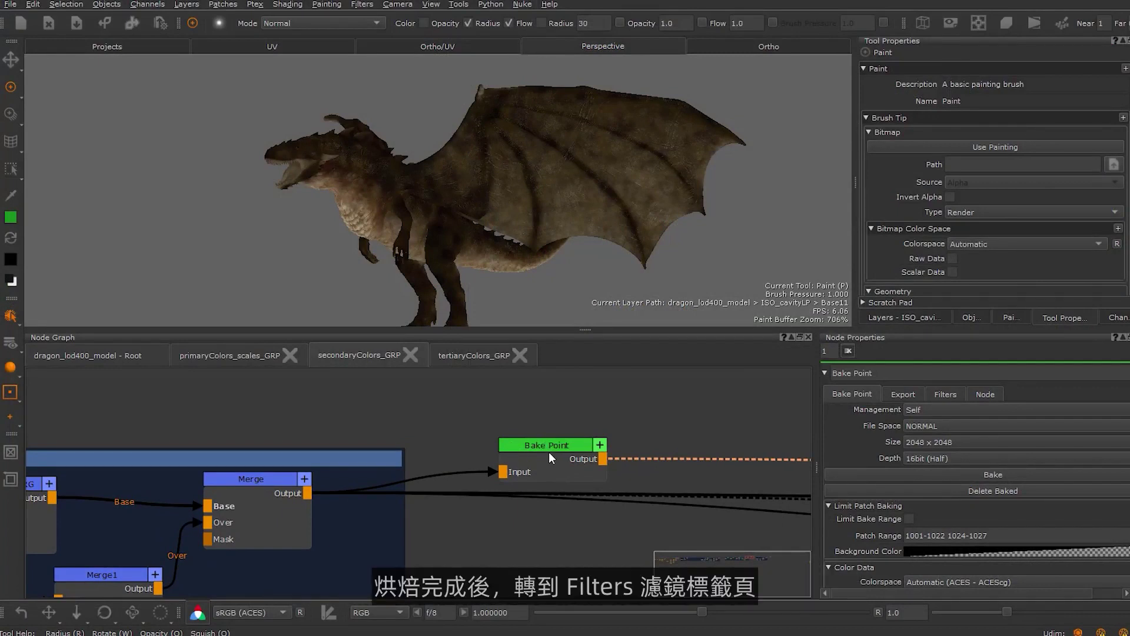
# - Add Gaussian and Emboss filters to the baked Bake Point, with the Gaussian radius set to about 30.96
pyautogui.click(947, 394)
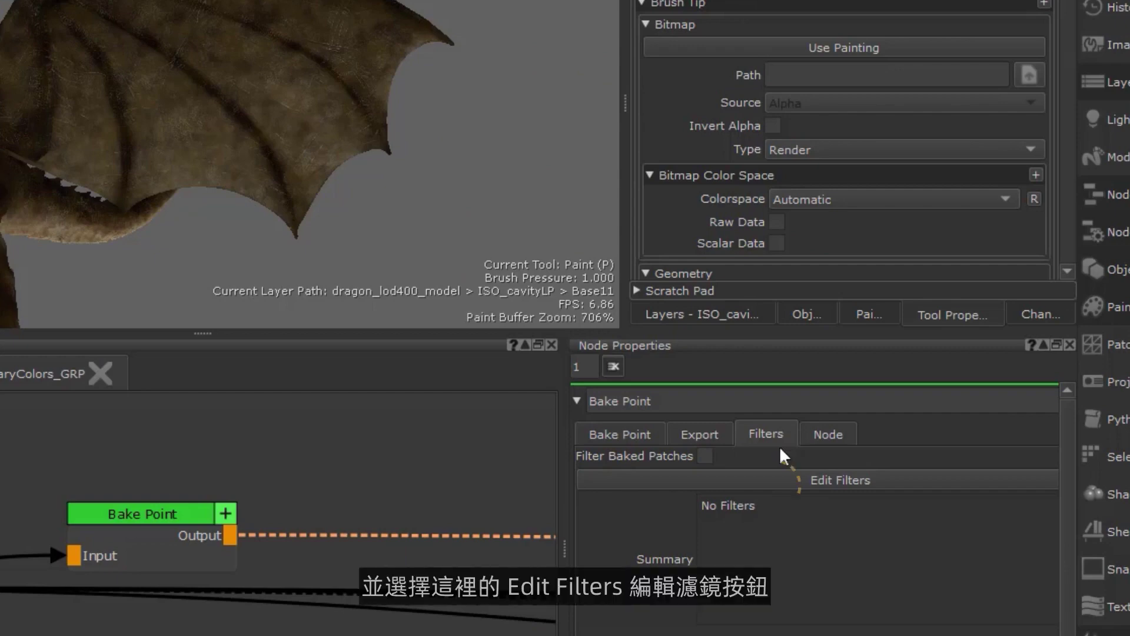
pyautogui.click(772, 476)
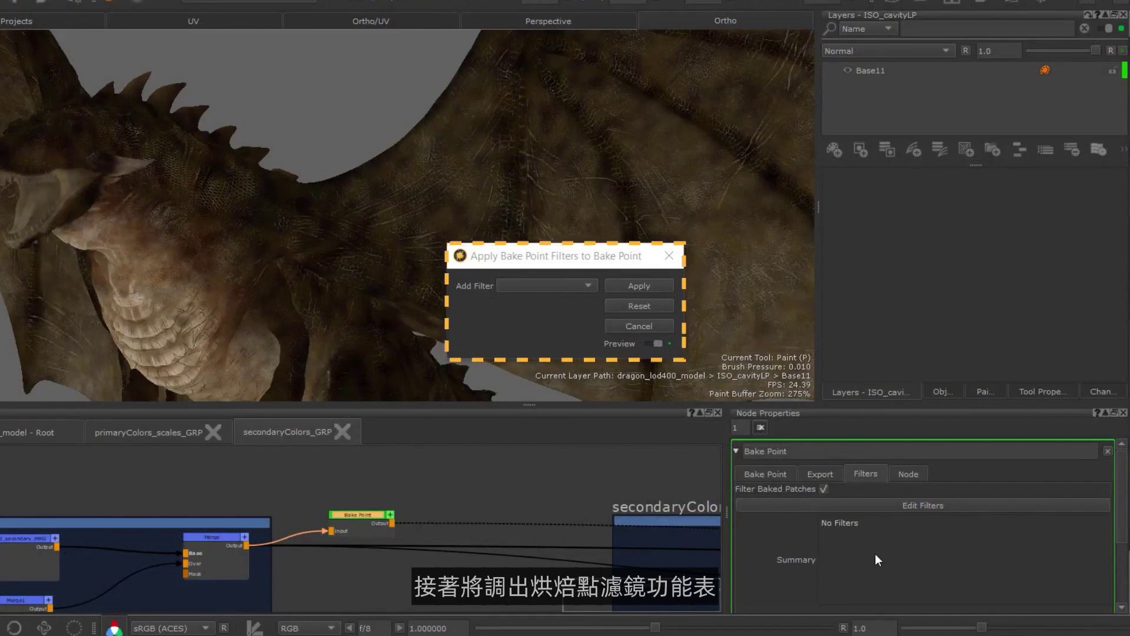
pyautogui.click(570, 286)
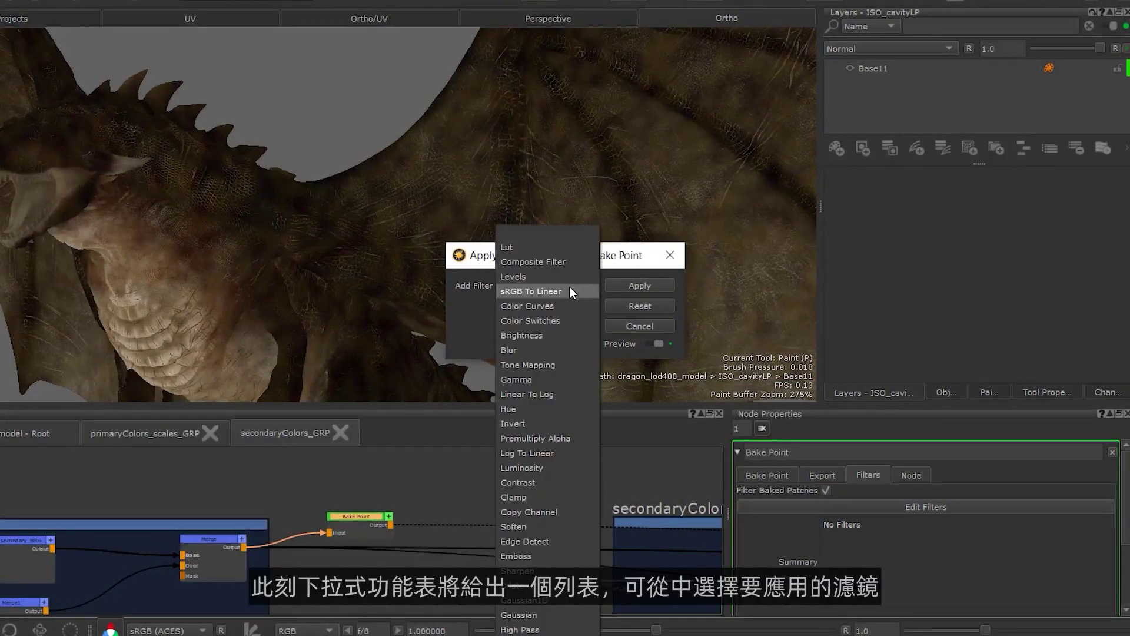
pyautogui.click(551, 614)
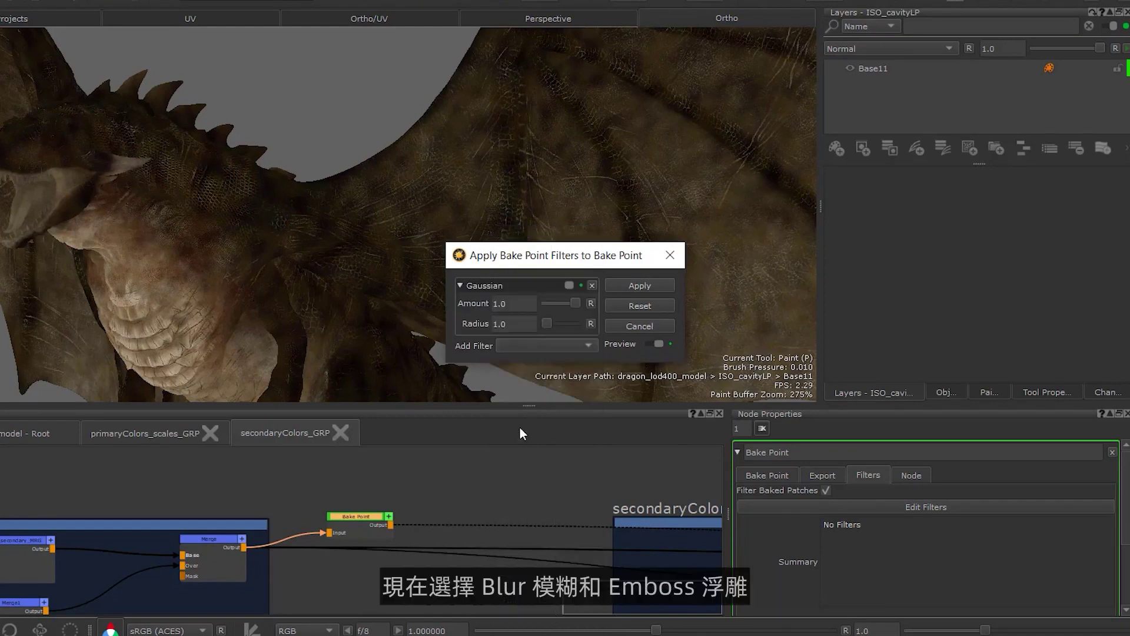
pyautogui.click(518, 346)
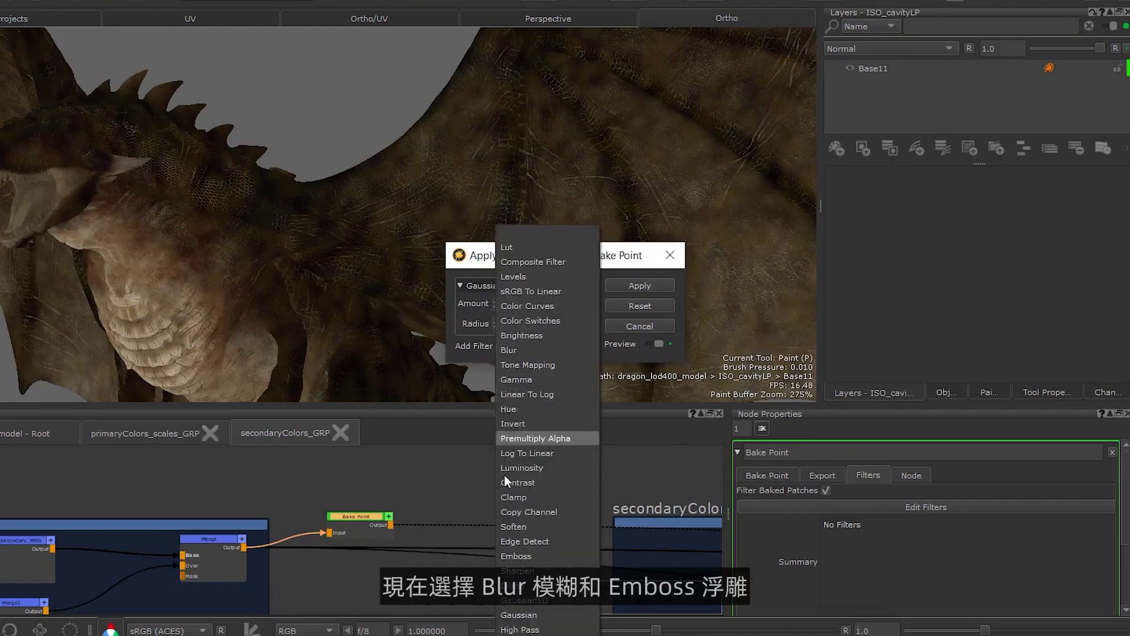
pyautogui.click(509, 558)
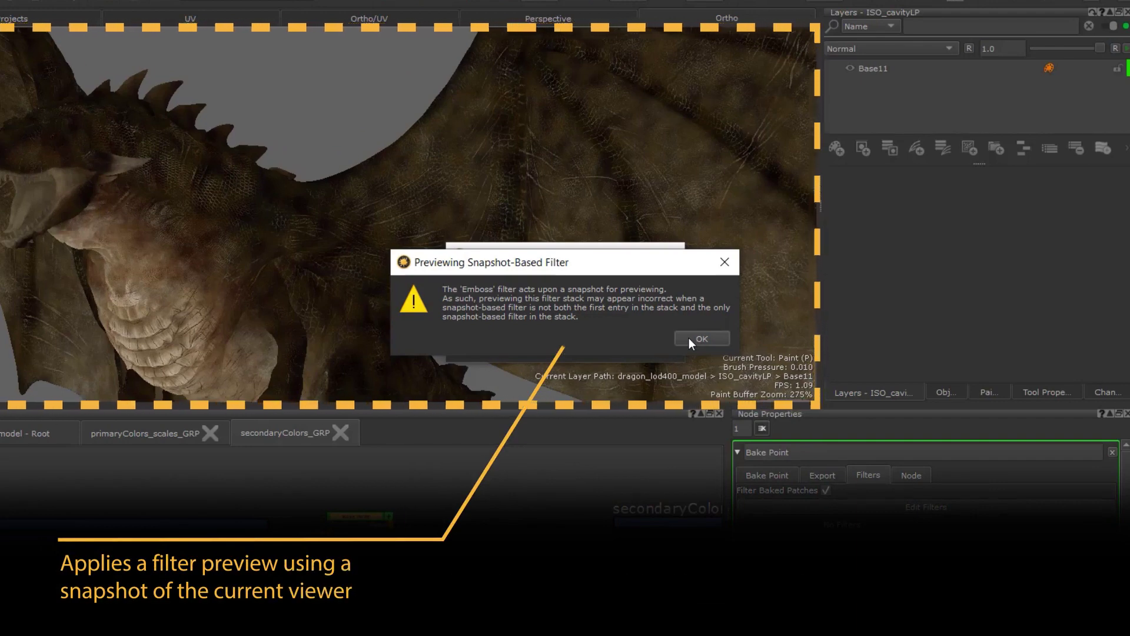
pyautogui.click(700, 339)
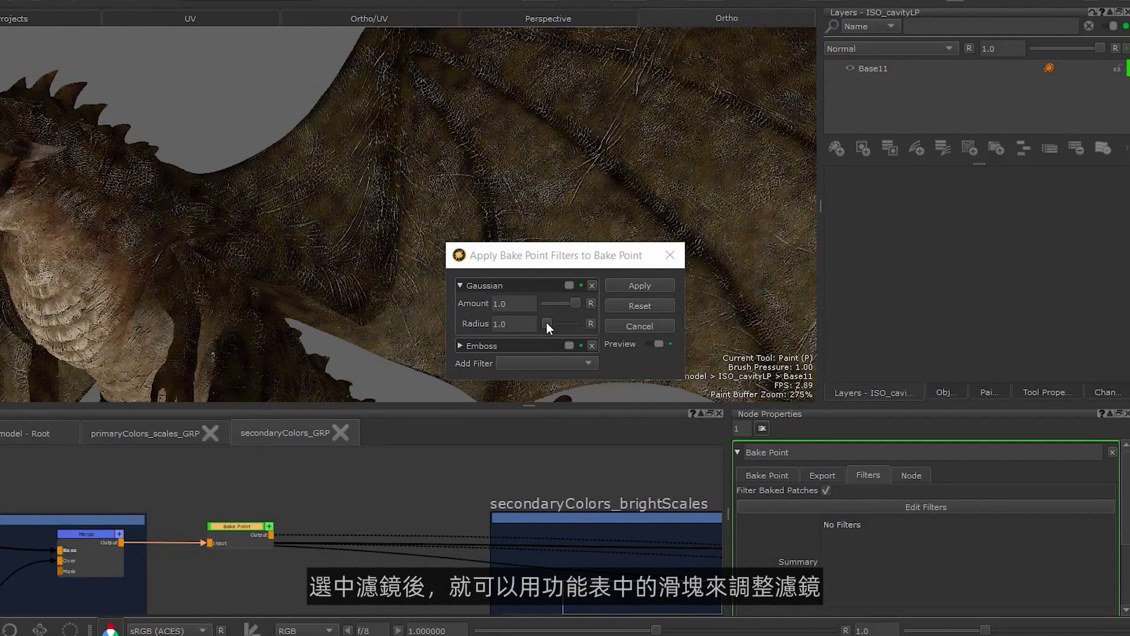
pyautogui.moveTo(546, 324); pyautogui.dragTo(561, 324)
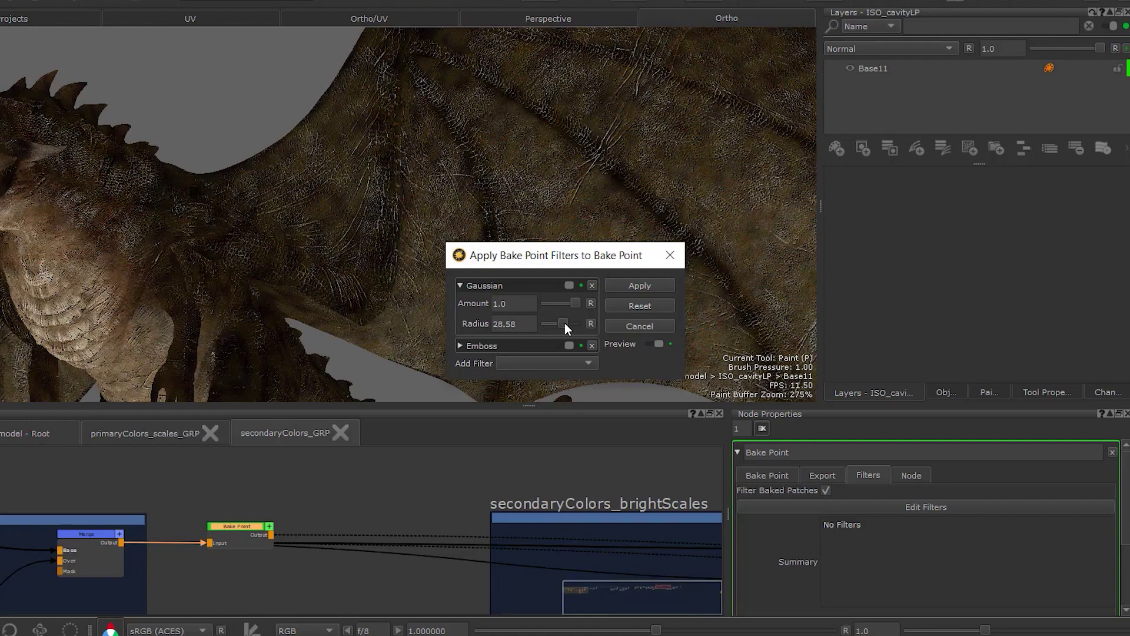
pyautogui.moveTo(564, 323); pyautogui.dragTo(566, 323)
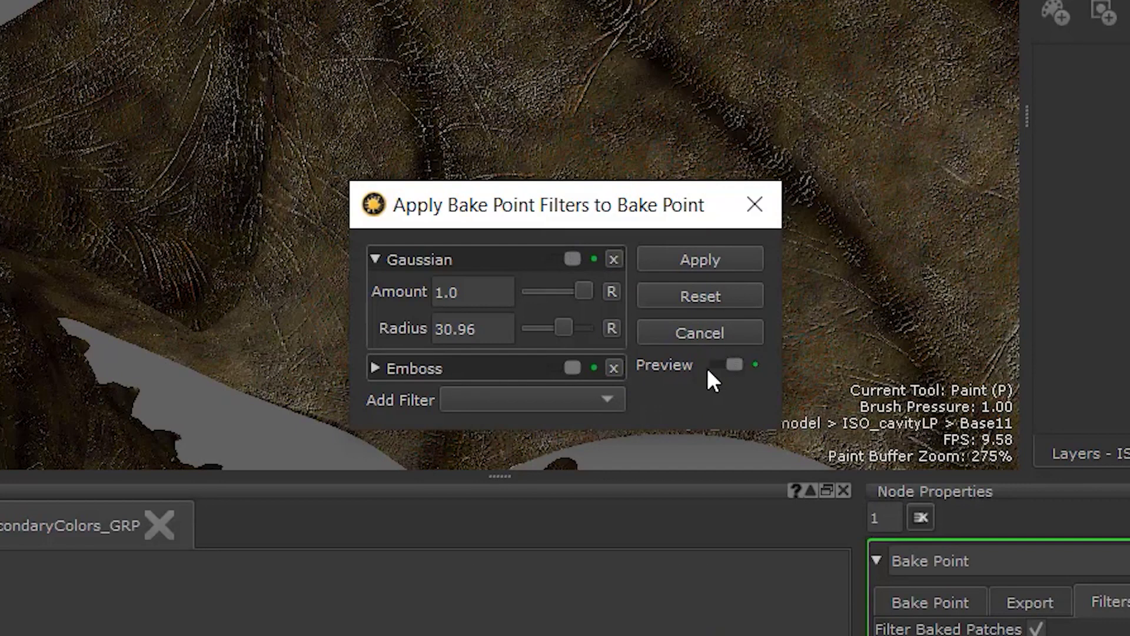
# - Compare the dragon with the filter preview off and on, and apply the Gaussian and Emboss filters to the Bake Point
pyautogui.click(557, 259)
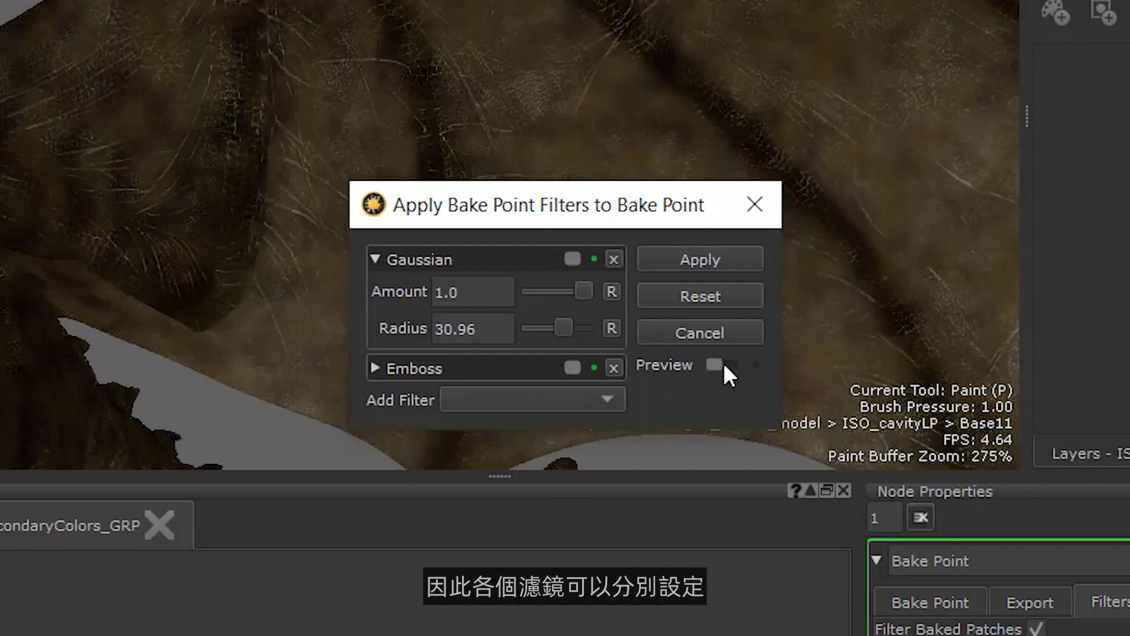
pyautogui.click(724, 365)
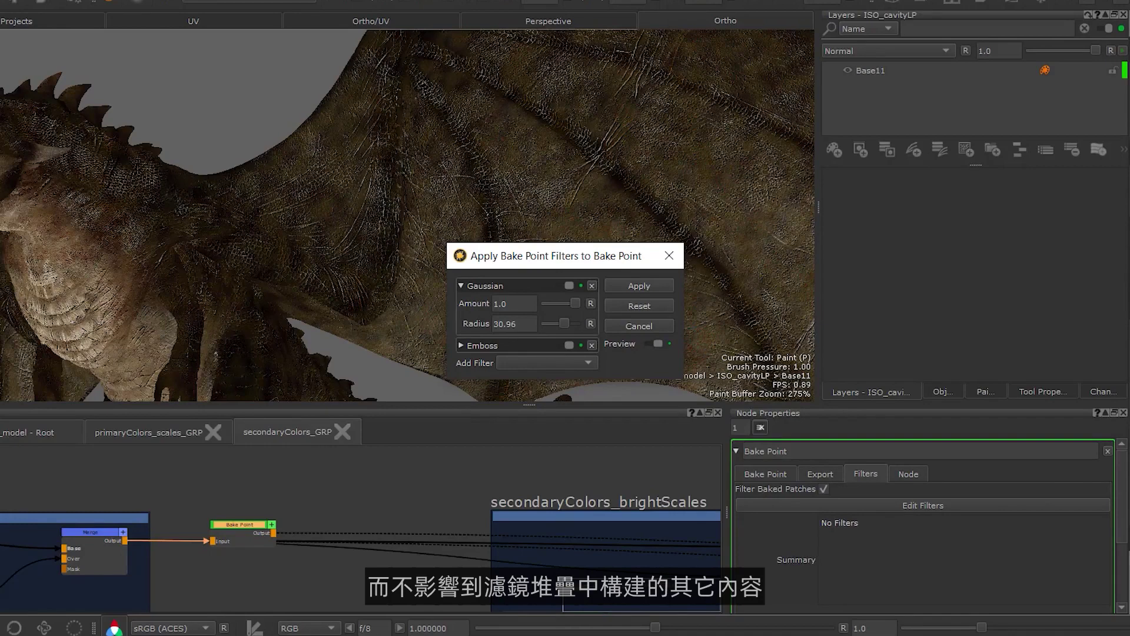
pyautogui.click(630, 288)
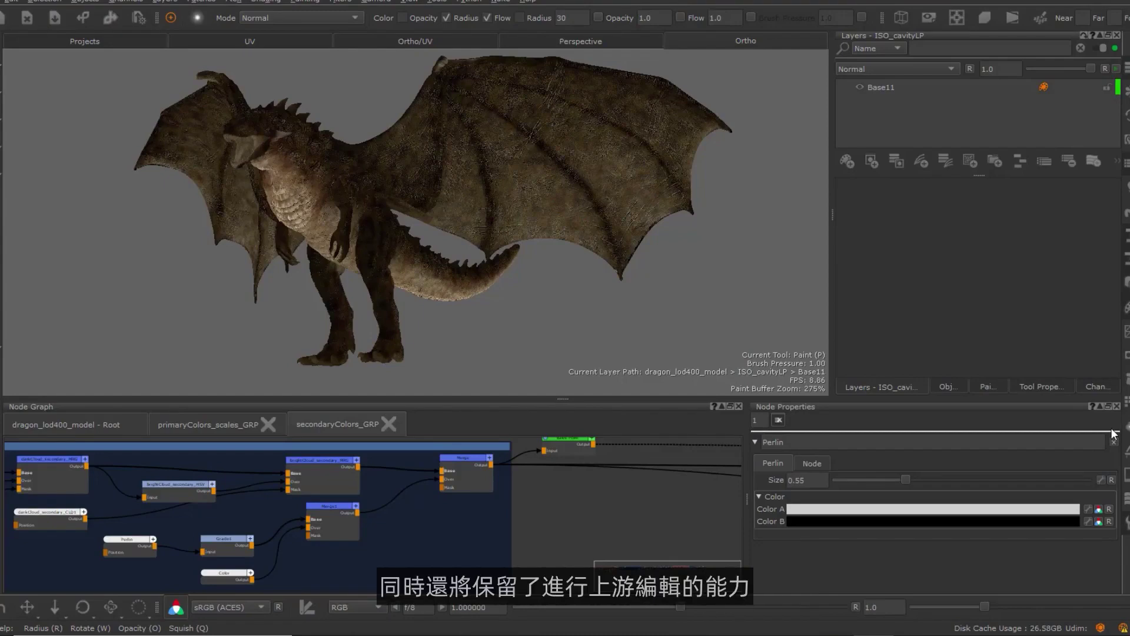
# - Create a second 2048 x 2048, 16bit (Half) Bake Point and insert it between Merge1's output and the final Merge node's Over input
pyautogui.click(1114, 441)
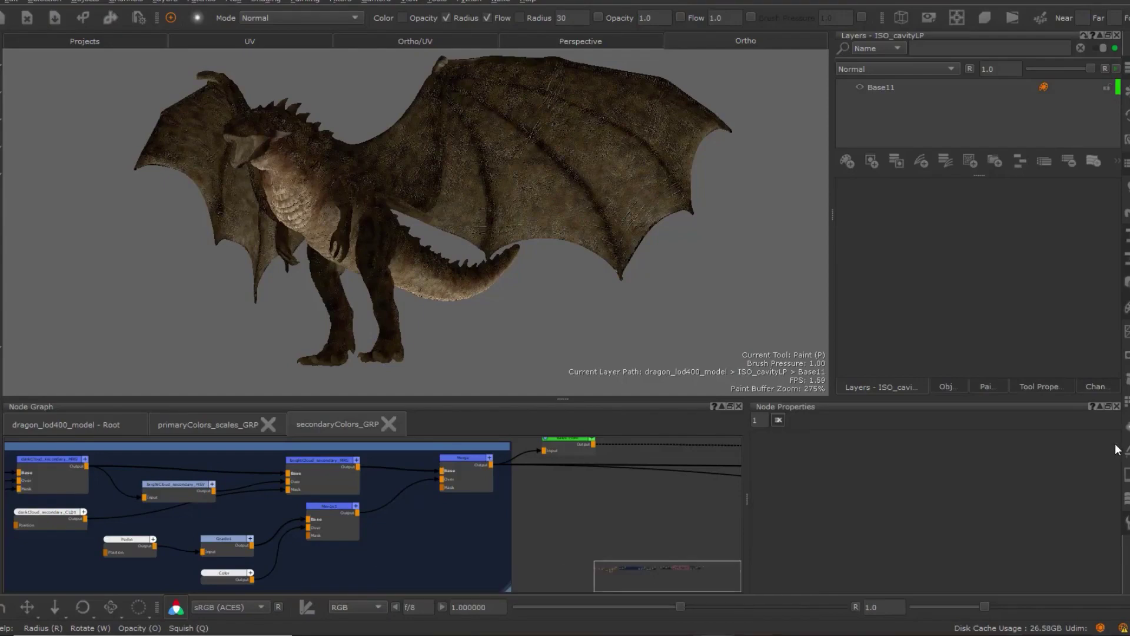
pyautogui.press('Tab')
pyautogui.write('bak')
pyautogui.press('Return')
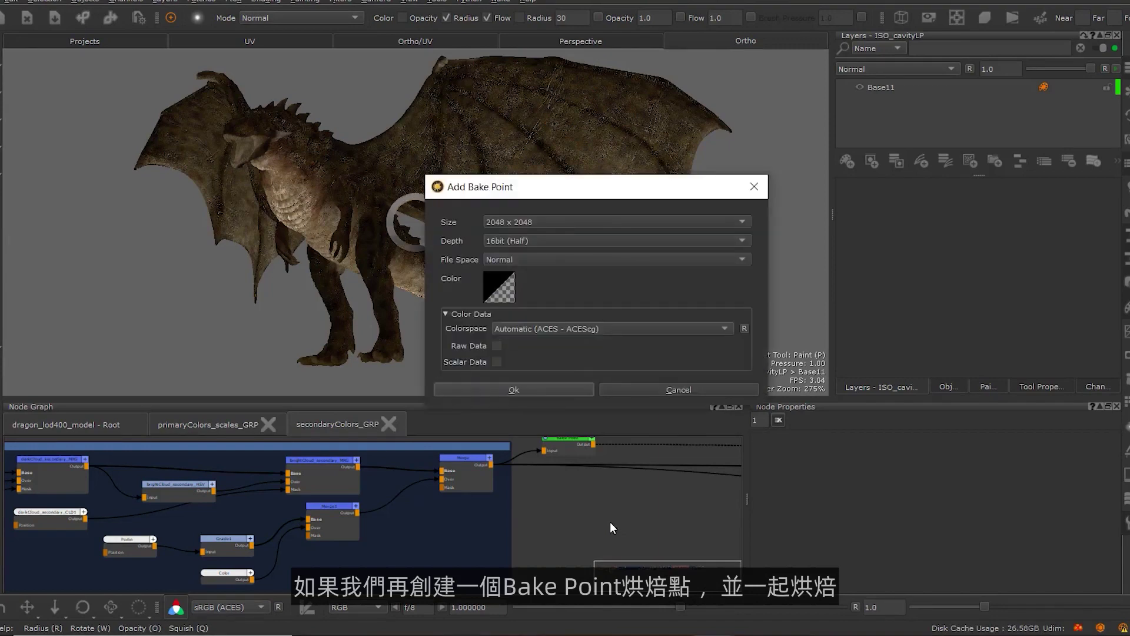
pyautogui.click(574, 393)
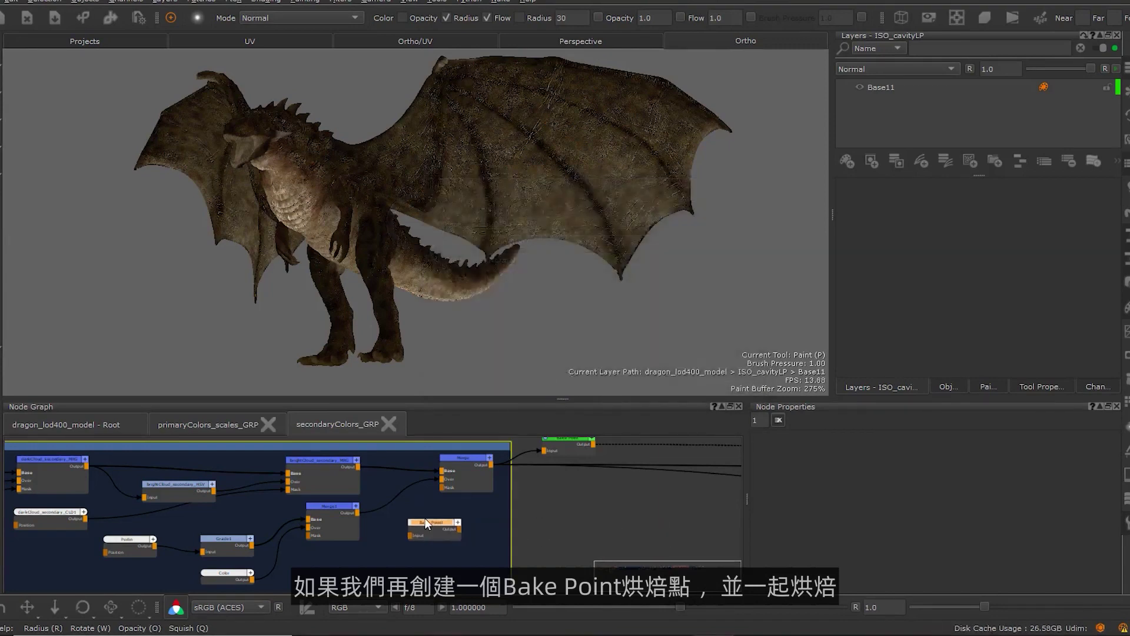
pyautogui.click(409, 493)
pyautogui.moveTo(438, 477)
pyautogui.mouseDown()
pyautogui.moveTo(383, 504)
pyautogui.moveTo(447, 477)
pyautogui.mouseUp()
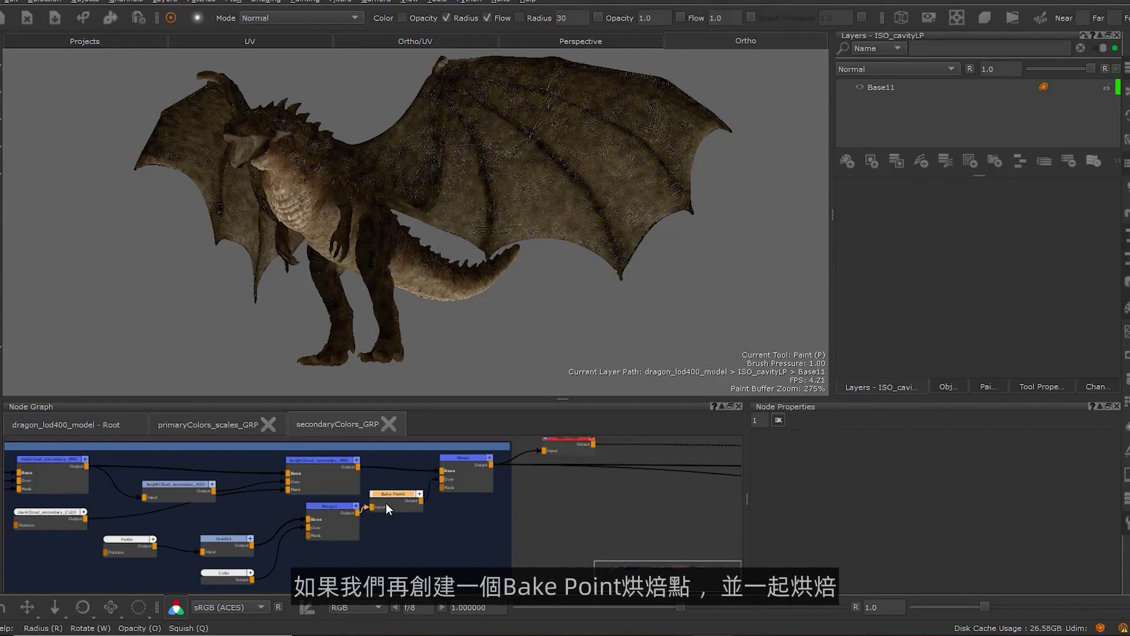
# - Bake the new upstream Bake Point and rebake the Bake Point after the final Merge node
pyautogui.doubleClick(404, 494)
pyautogui.click(892, 544)
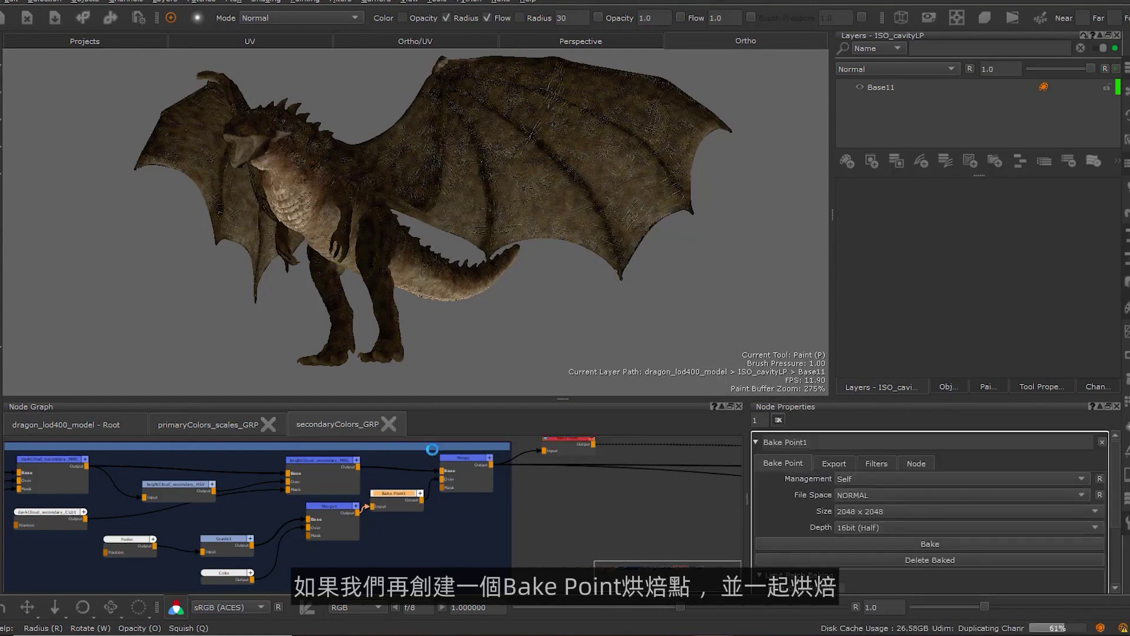
pyautogui.doubleClick(574, 446)
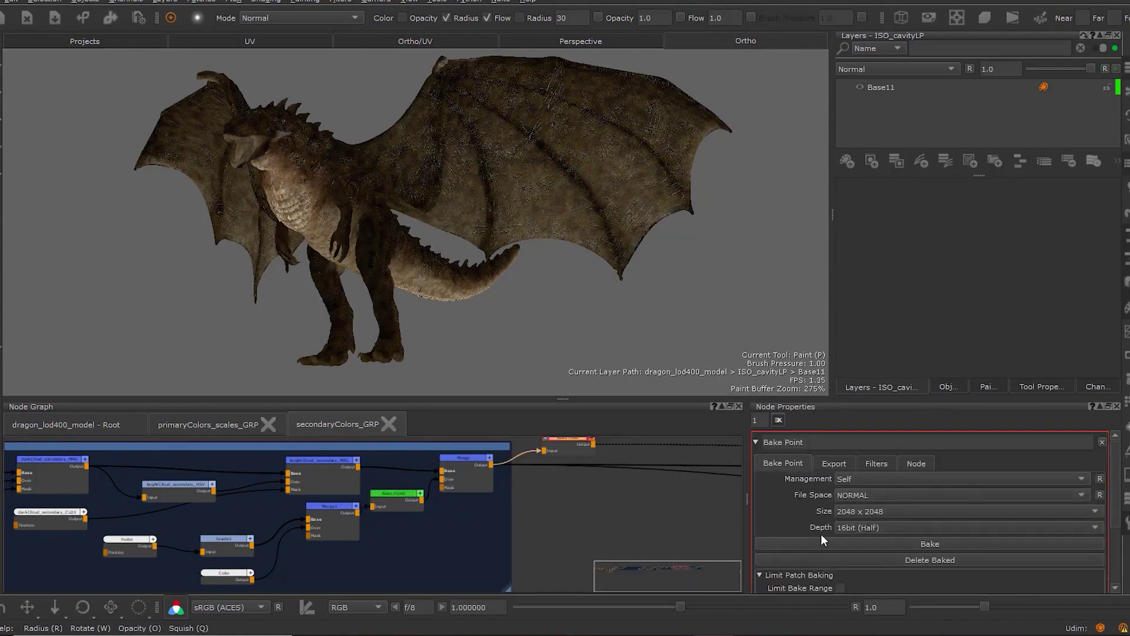
pyautogui.click(787, 543)
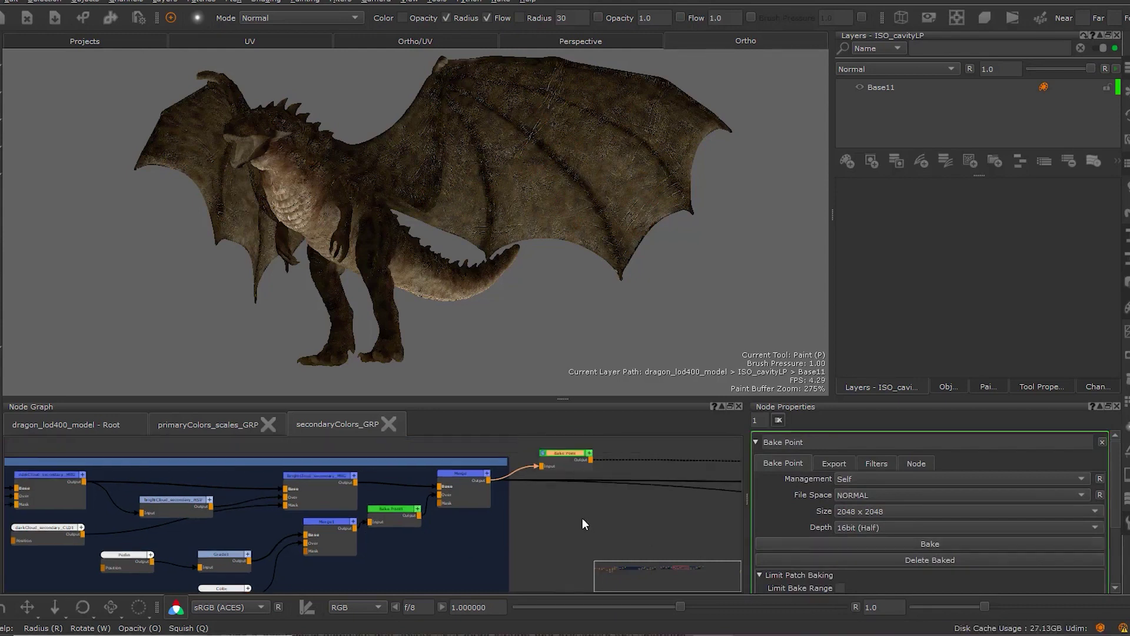
# - Apply a Hue filter to the upstream Bake Point with the hue set to about 276.9
pyautogui.doubleClick(397, 507)
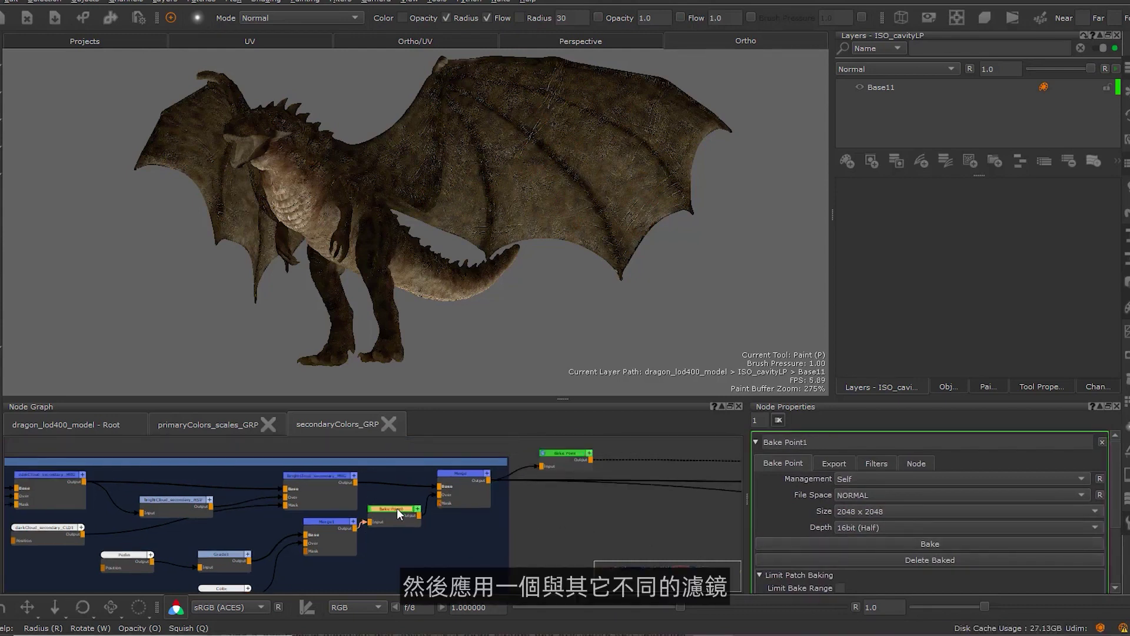
pyautogui.click(890, 464)
pyautogui.click(884, 494)
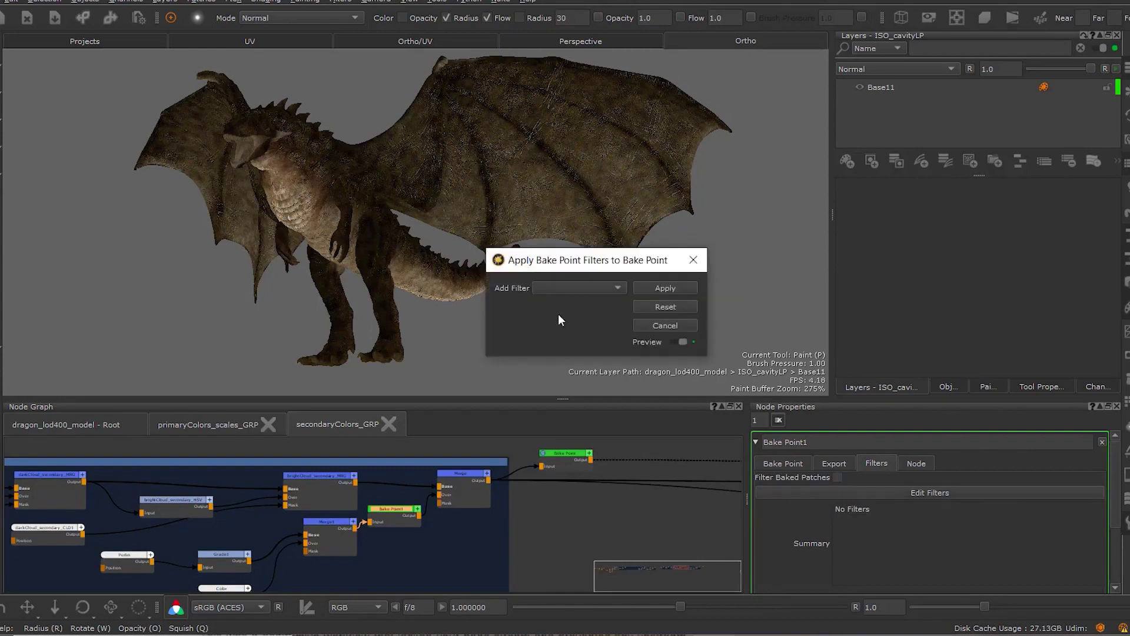
pyautogui.click(589, 289)
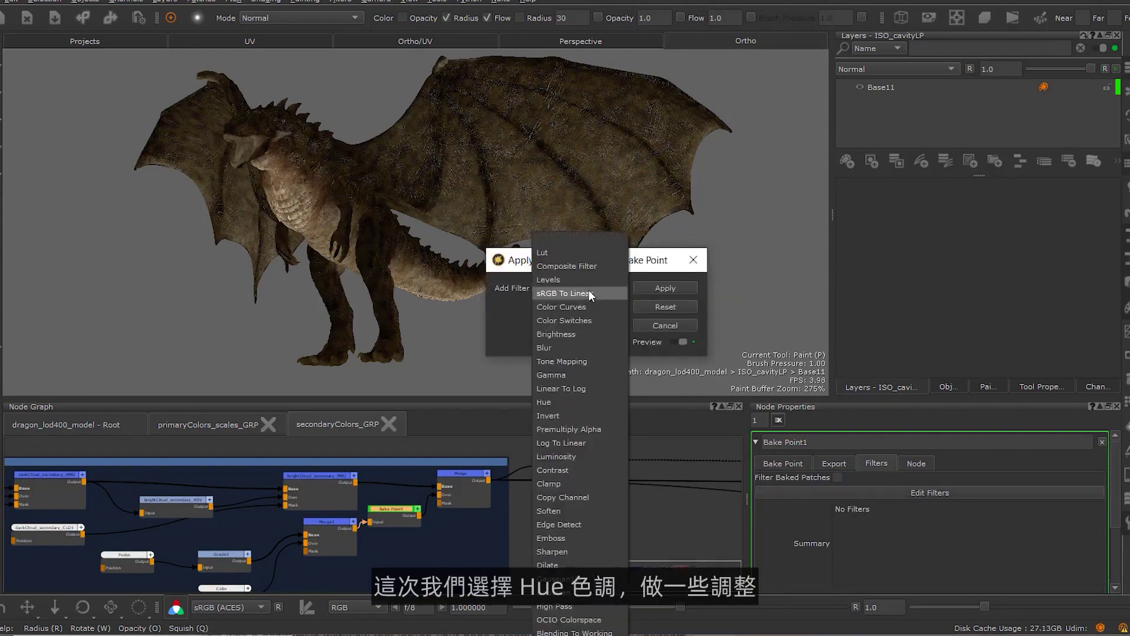
pyautogui.click(579, 400)
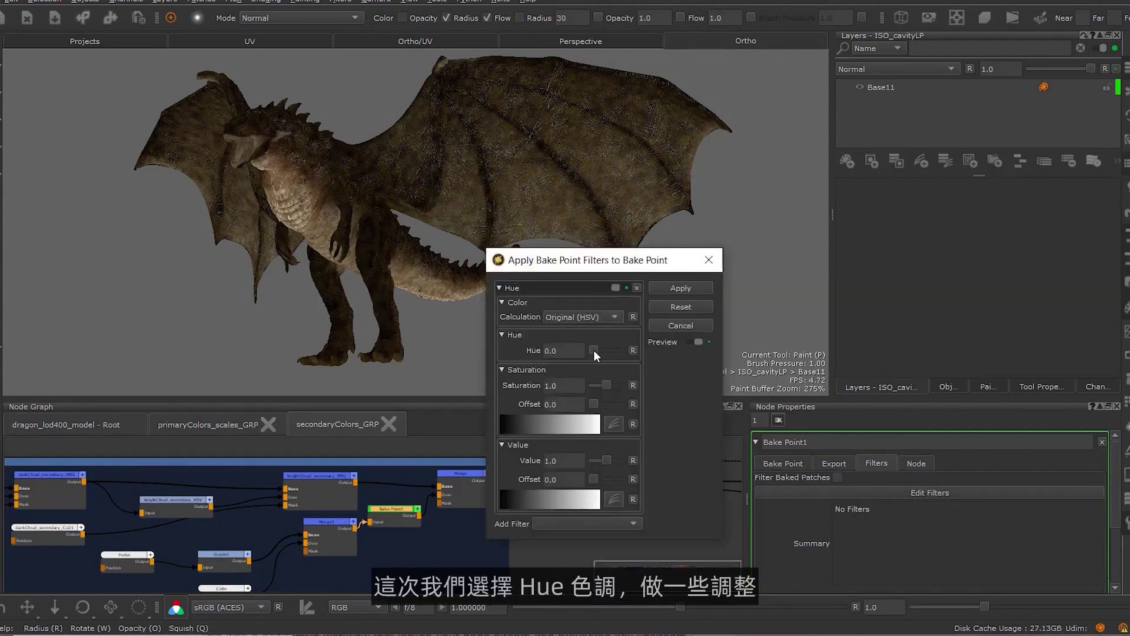
pyautogui.moveTo(593, 349); pyautogui.dragTo(613, 349)
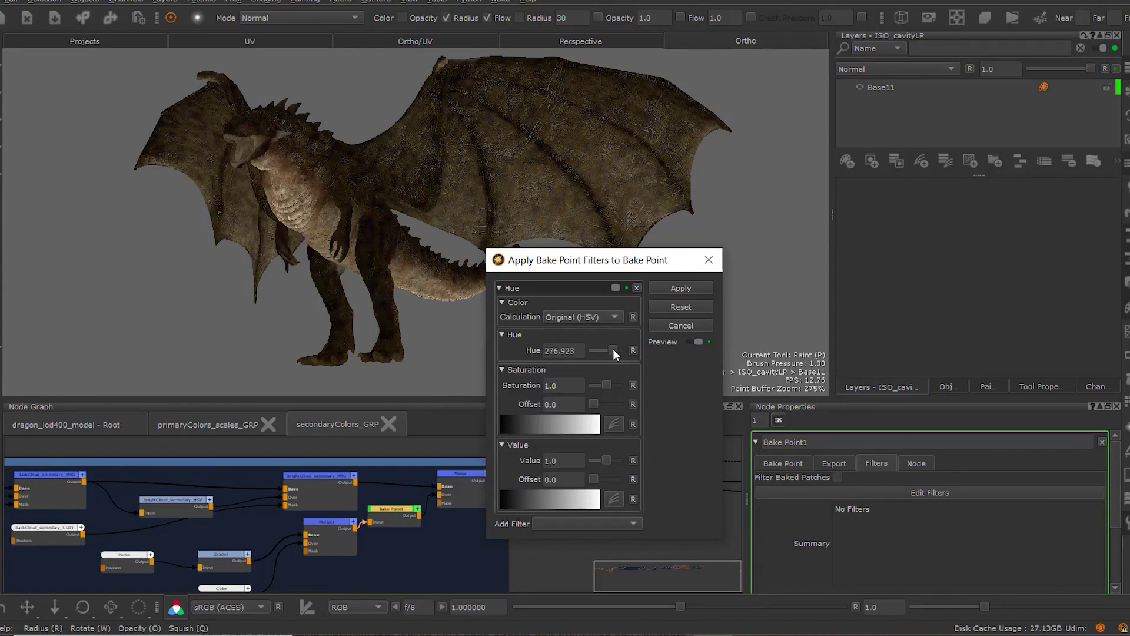
pyautogui.click(682, 288)
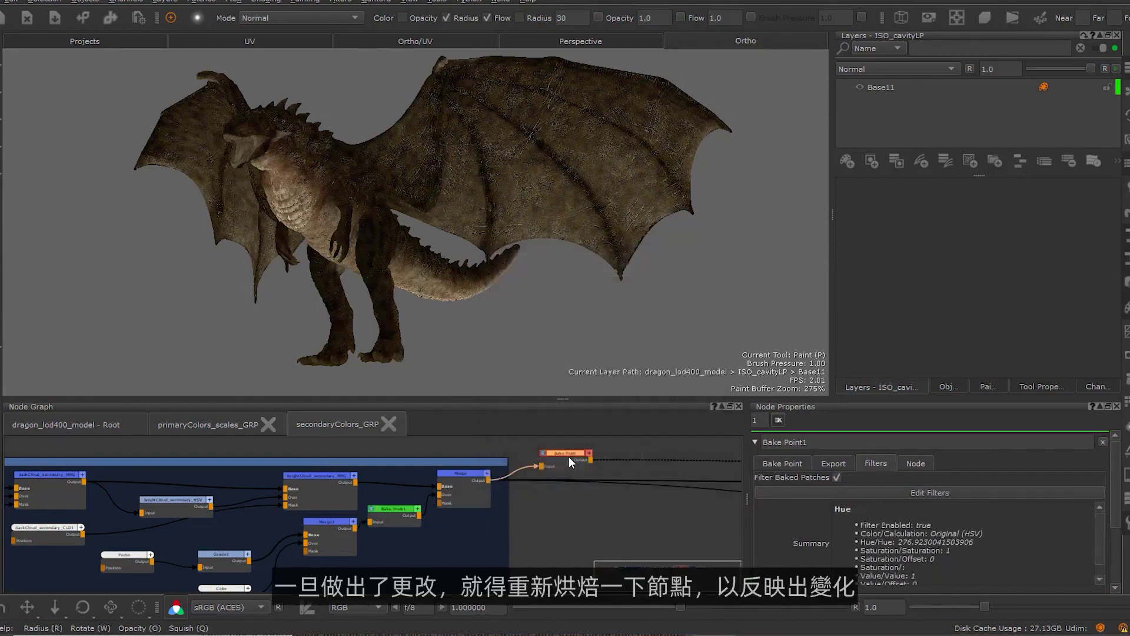
# - Rebake the Bake Point after the final Merge node and inspect the combined filters on the dragon from several angles
pyautogui.click(567, 456)
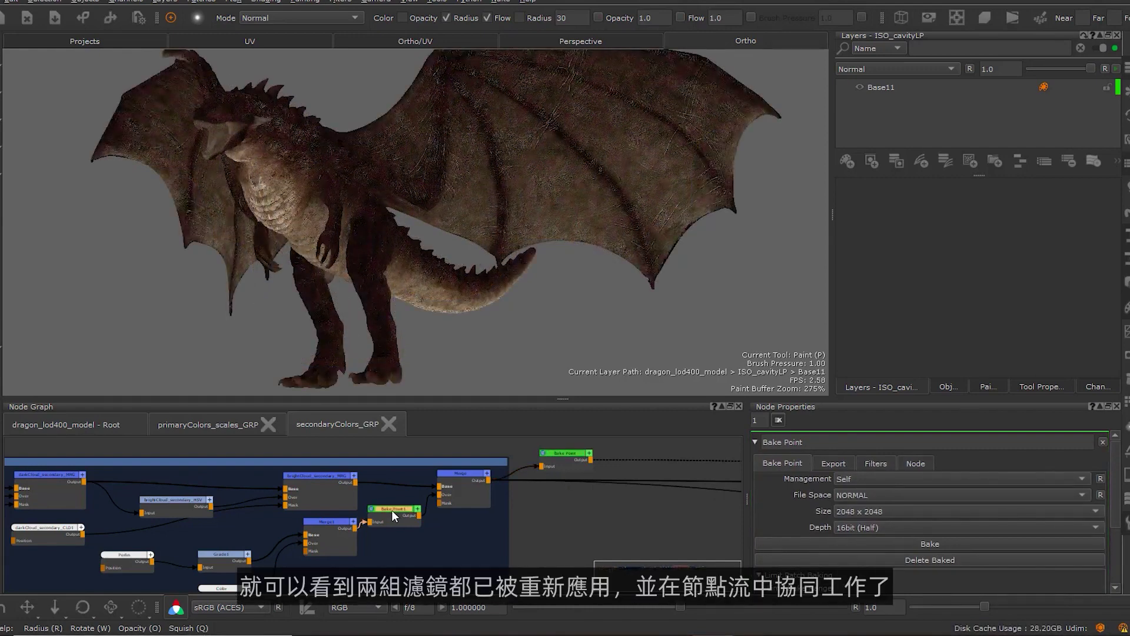
pyautogui.click(566, 454)
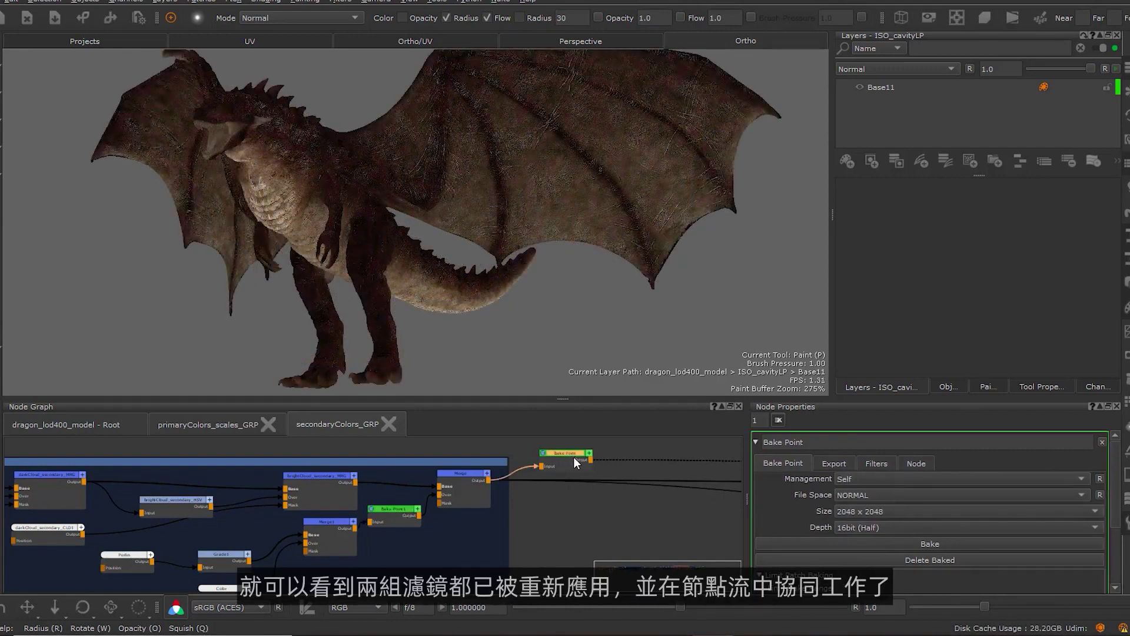
pyautogui.keyDown('alt'); pyautogui.moveTo(416, 189); pyautogui.dragTo(585, 169); pyautogui.keyUp('alt')
pyautogui.scroll(3, 509, 167)
pyautogui.keyDown('alt'); pyautogui.moveTo(509, 168); pyautogui.dragTo(212, 169); pyautogui.keyUp('alt')
pyautogui.keyDown('alt'); pyautogui.moveTo(354, 136); pyautogui.dragTo(343, 196, button='middle'); pyautogui.keyUp('alt')
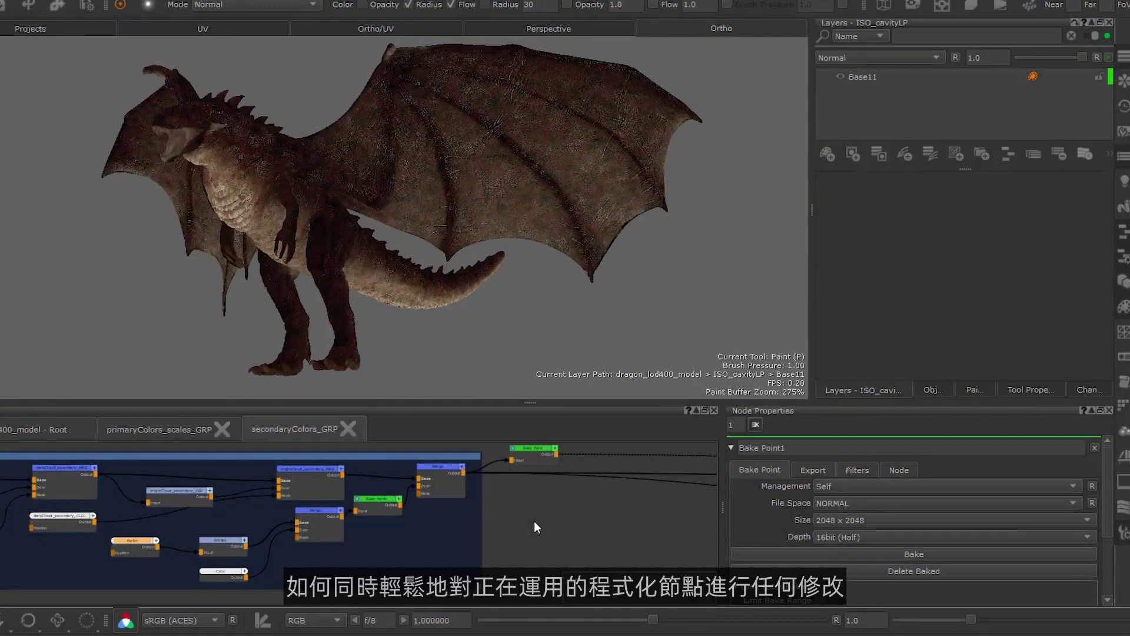
# - Set the size of the Perlin noise node in the secondaryColors_GRP network to 0.612
pyautogui.doubleClick(130, 542)
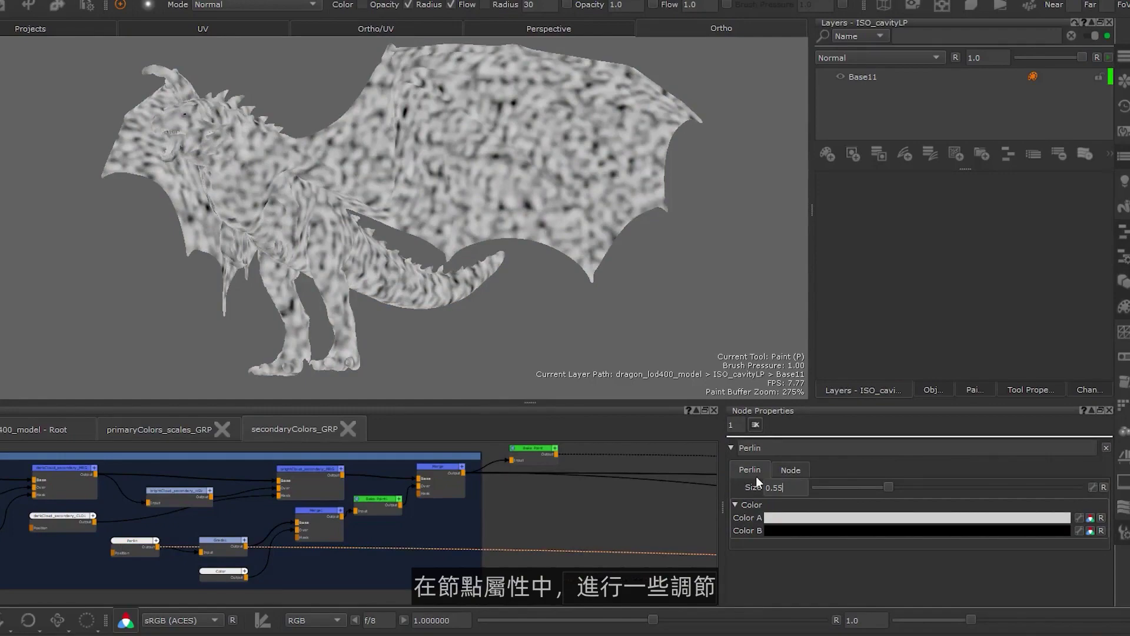
pyautogui.press('BackSpace')
pyautogui.press('BackSpace')
pyautogui.write('6')
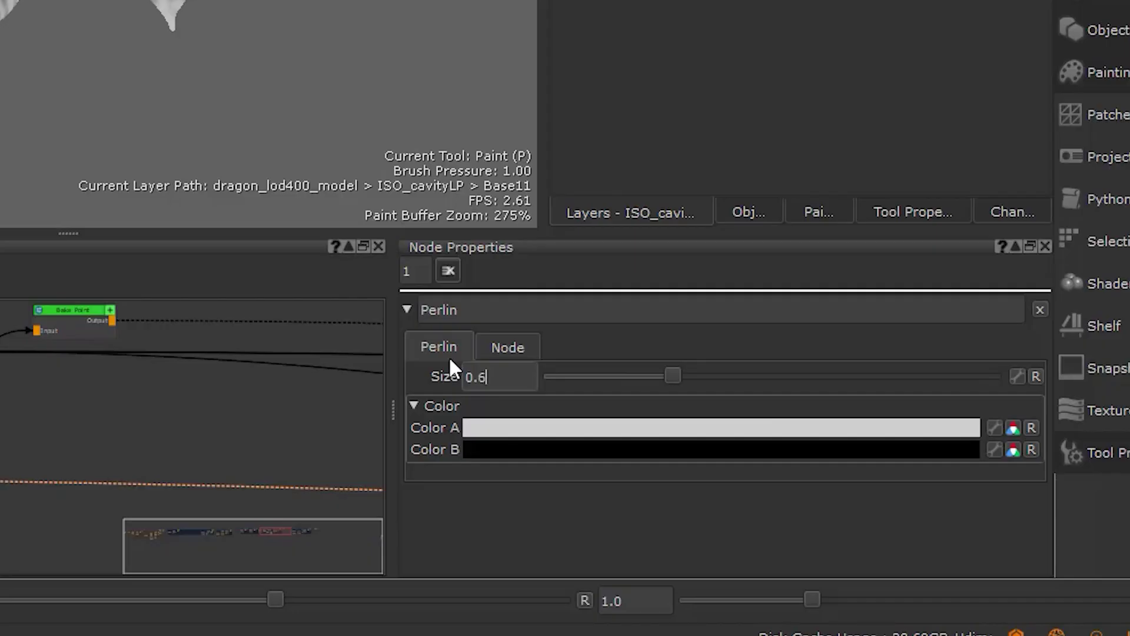
pyautogui.write('12')
pyautogui.press('Return')
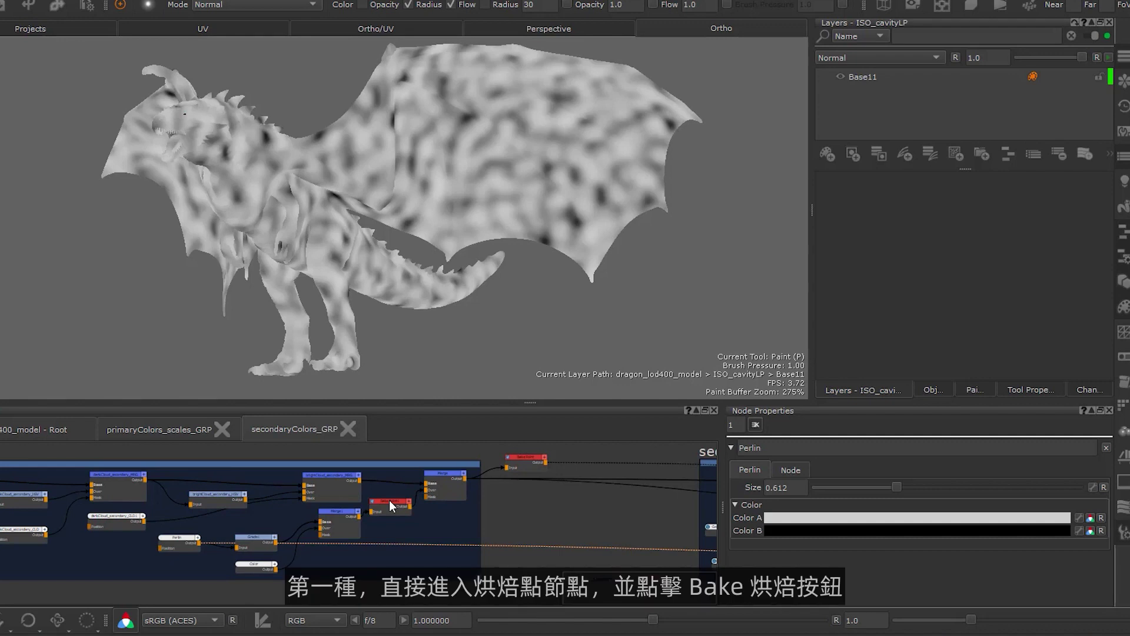
# - Update all Bake Points downstream of the Perlin node and inspect the refreshed filters on the dragon
pyautogui.click(390, 500)
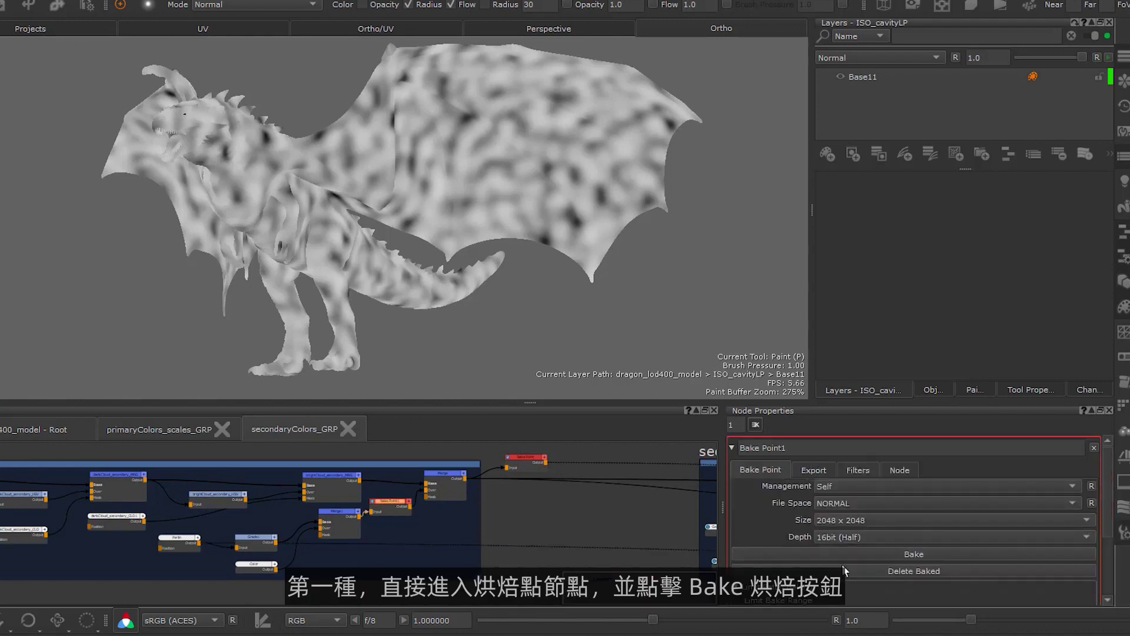
pyautogui.click(936, 554)
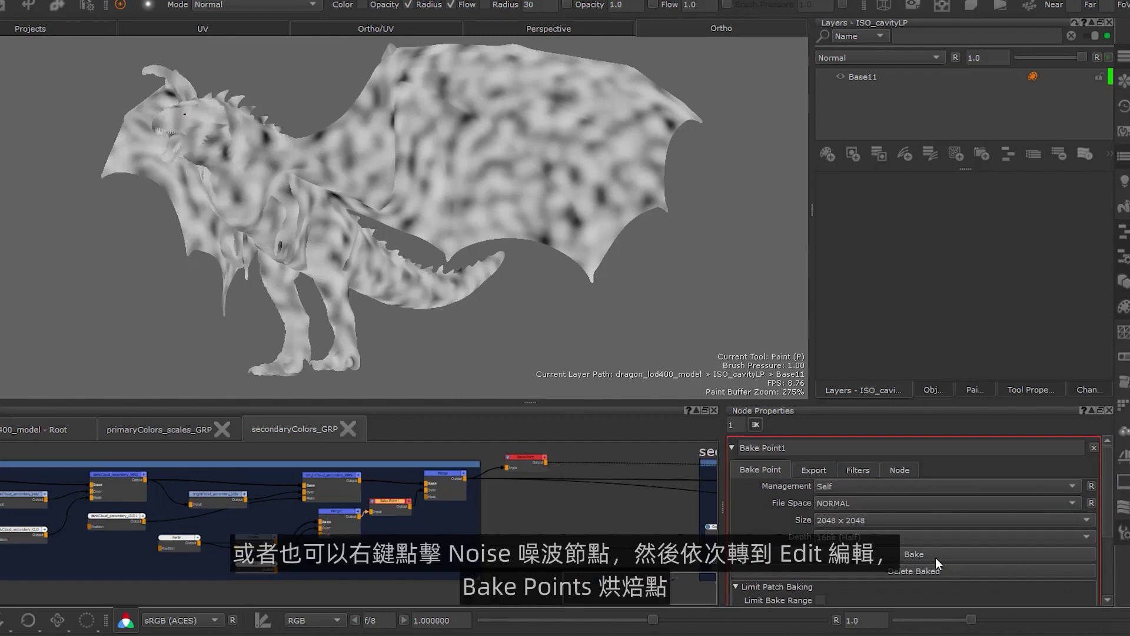
pyautogui.click(188, 541)
pyautogui.rightClick(188, 540)
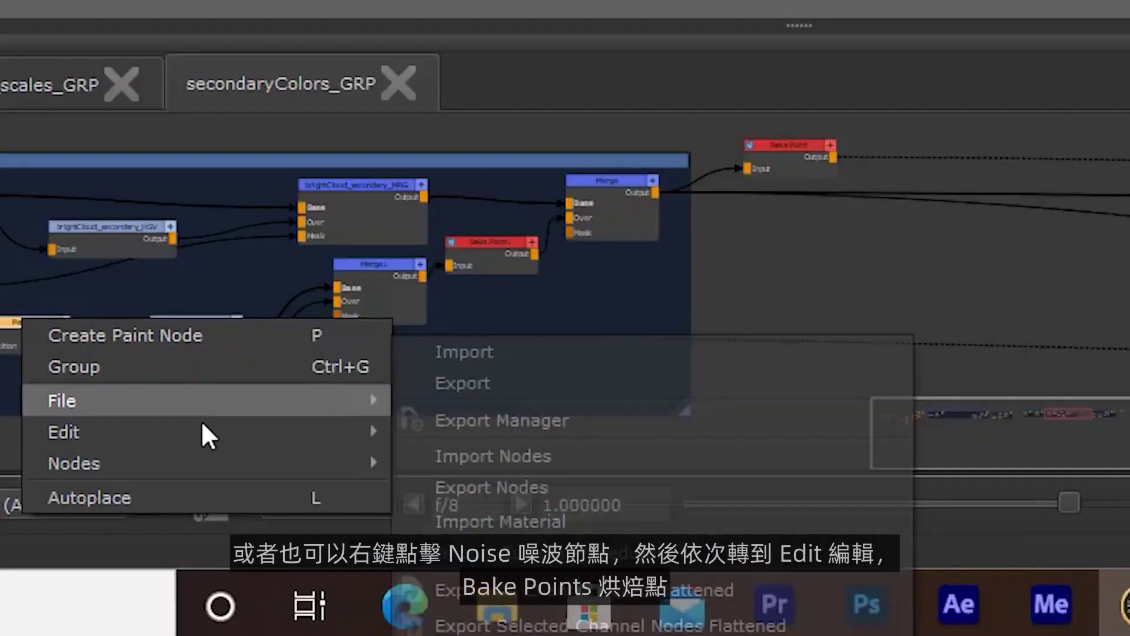
pyautogui.moveTo(330, 624)
pyautogui.moveTo(448, 524)
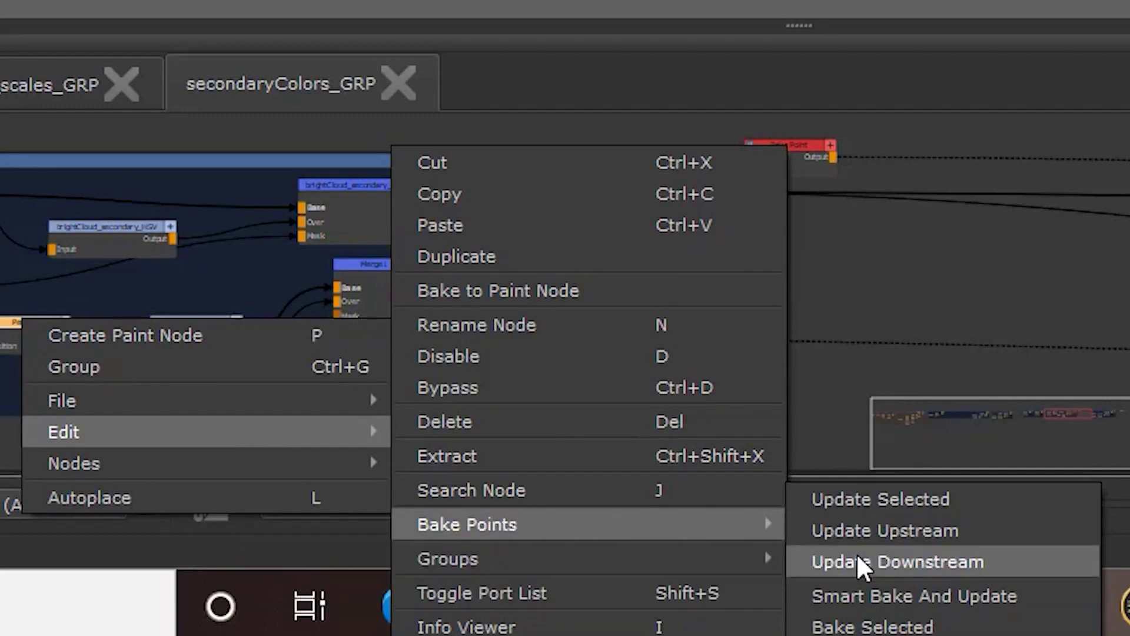
pyautogui.click(839, 564)
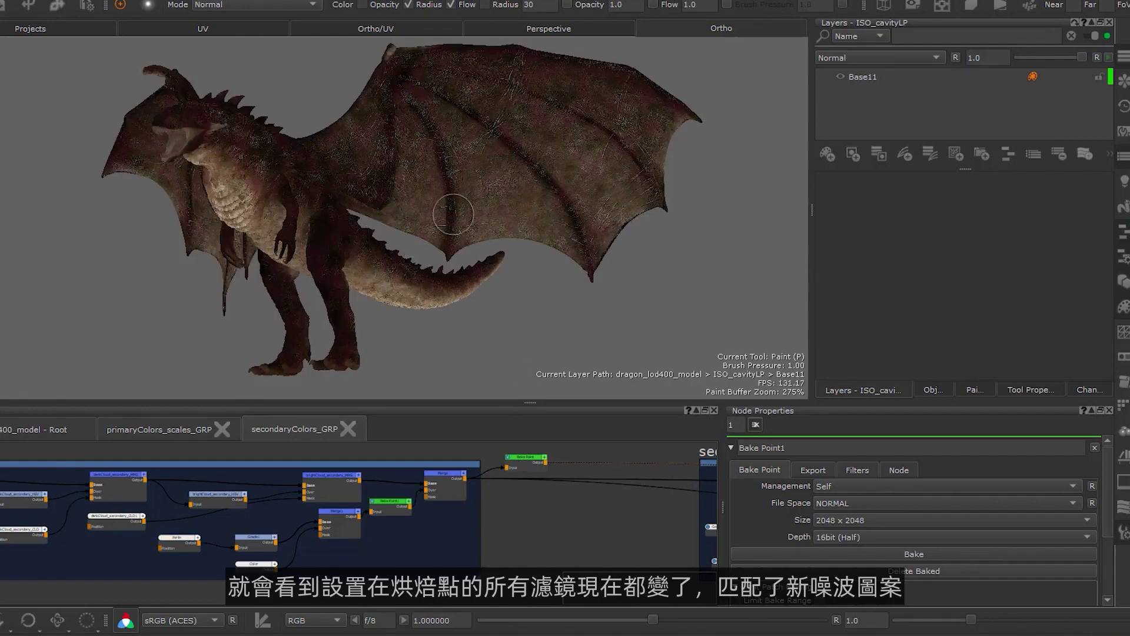
pyautogui.moveTo(347, 216)
pyautogui.keyDown('alt'); pyautogui.mouseDown()
pyautogui.moveTo(389, 231)
pyautogui.moveTo(548, 232)
pyautogui.moveTo(300, 232)
pyautogui.moveTo(400, 200)
pyautogui.moveTo(542, 197)
pyautogui.moveTo(574, 236)
pyautogui.mouseUp(); pyautogui.keyUp('alt')
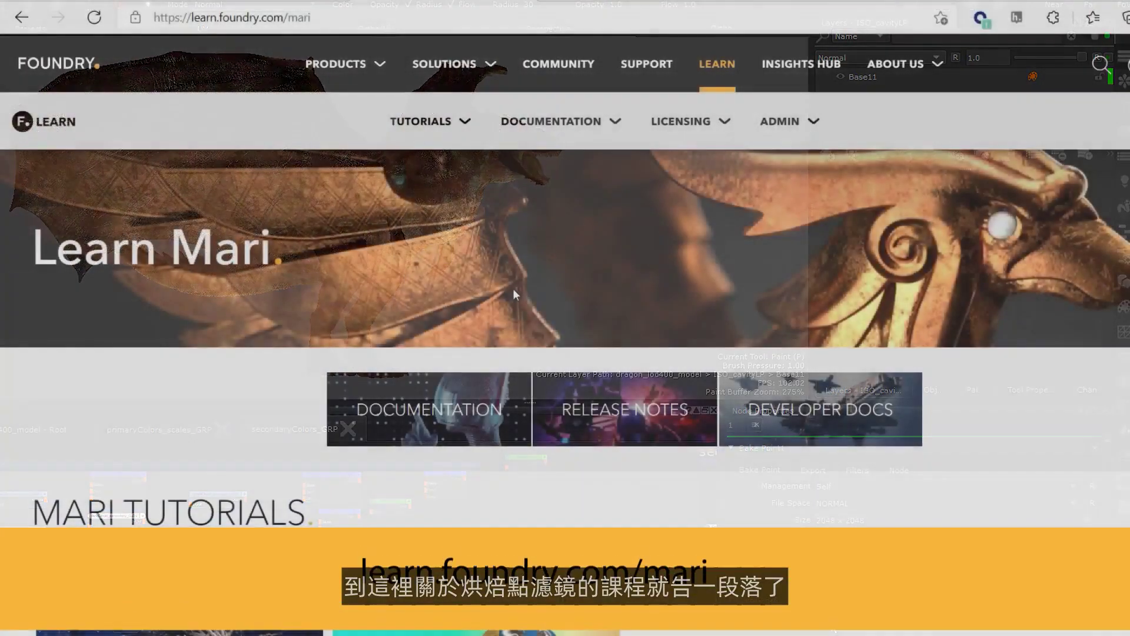
# - Look through the new, getting started and texturing tutorials on the learn.foundry.com/mari page in the browser
pyautogui.scroll(-9, 513, 289)
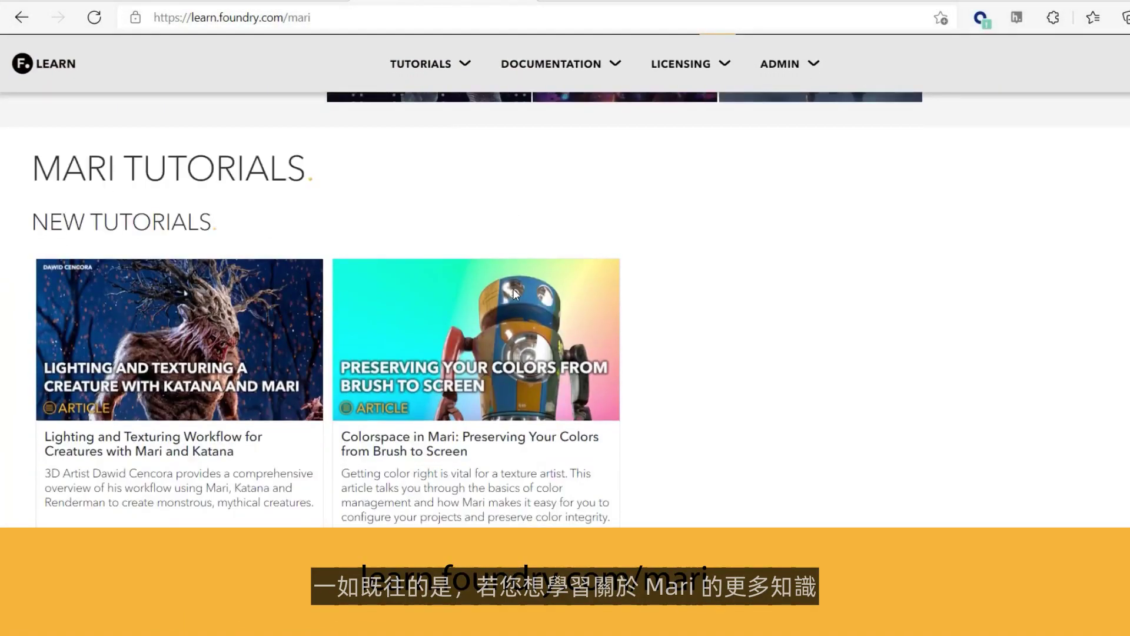
pyautogui.scroll(-8, 516, 295)
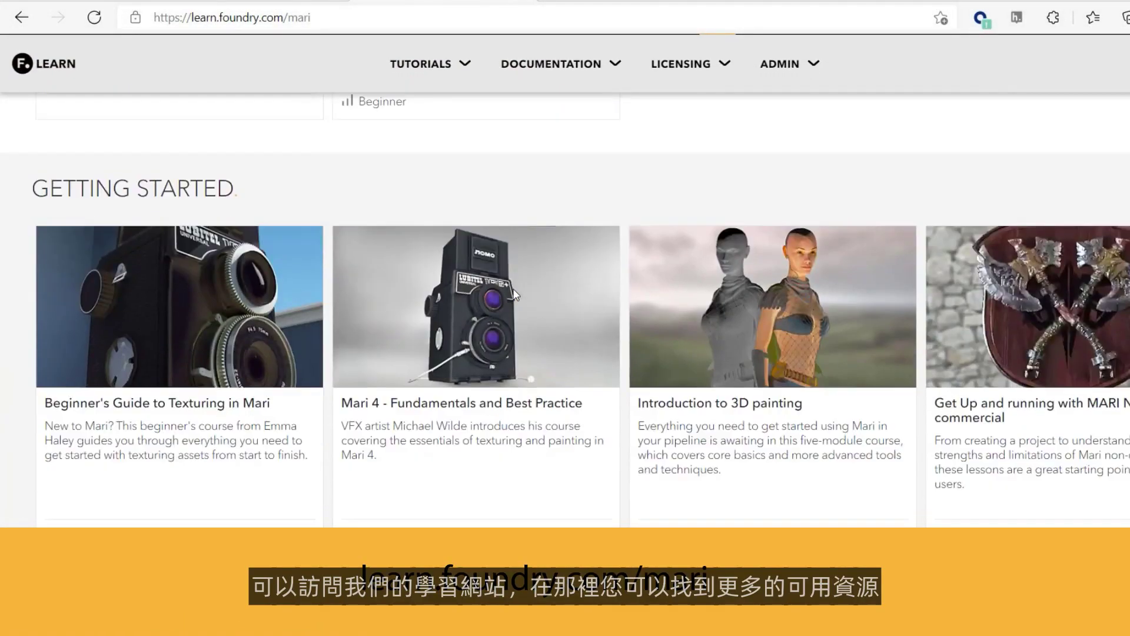
pyautogui.scroll(-10, 516, 295)
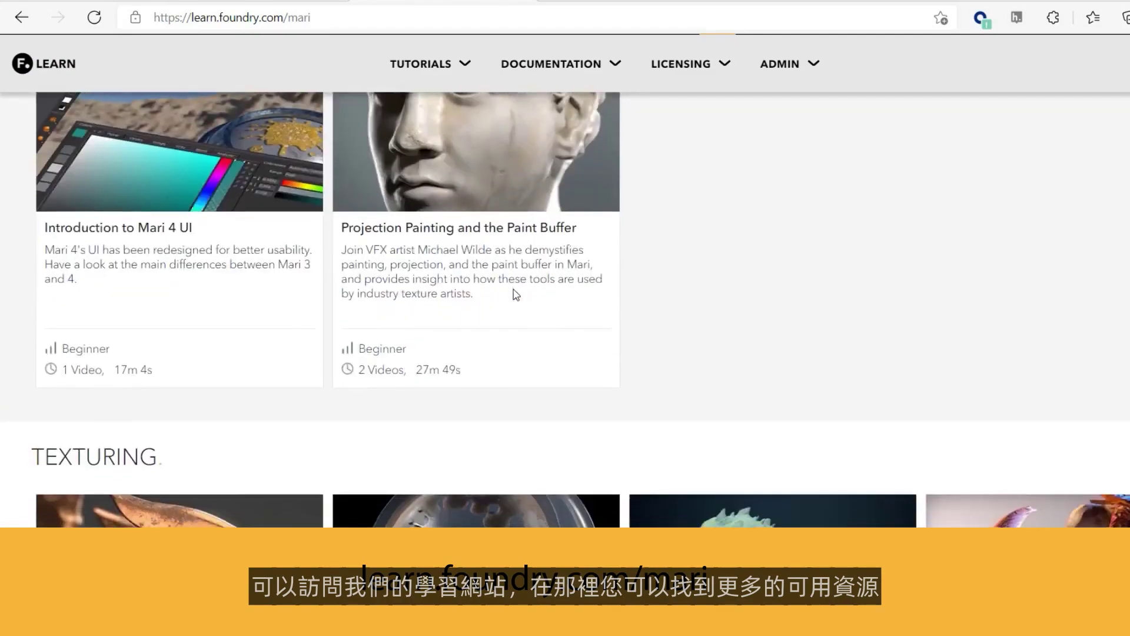